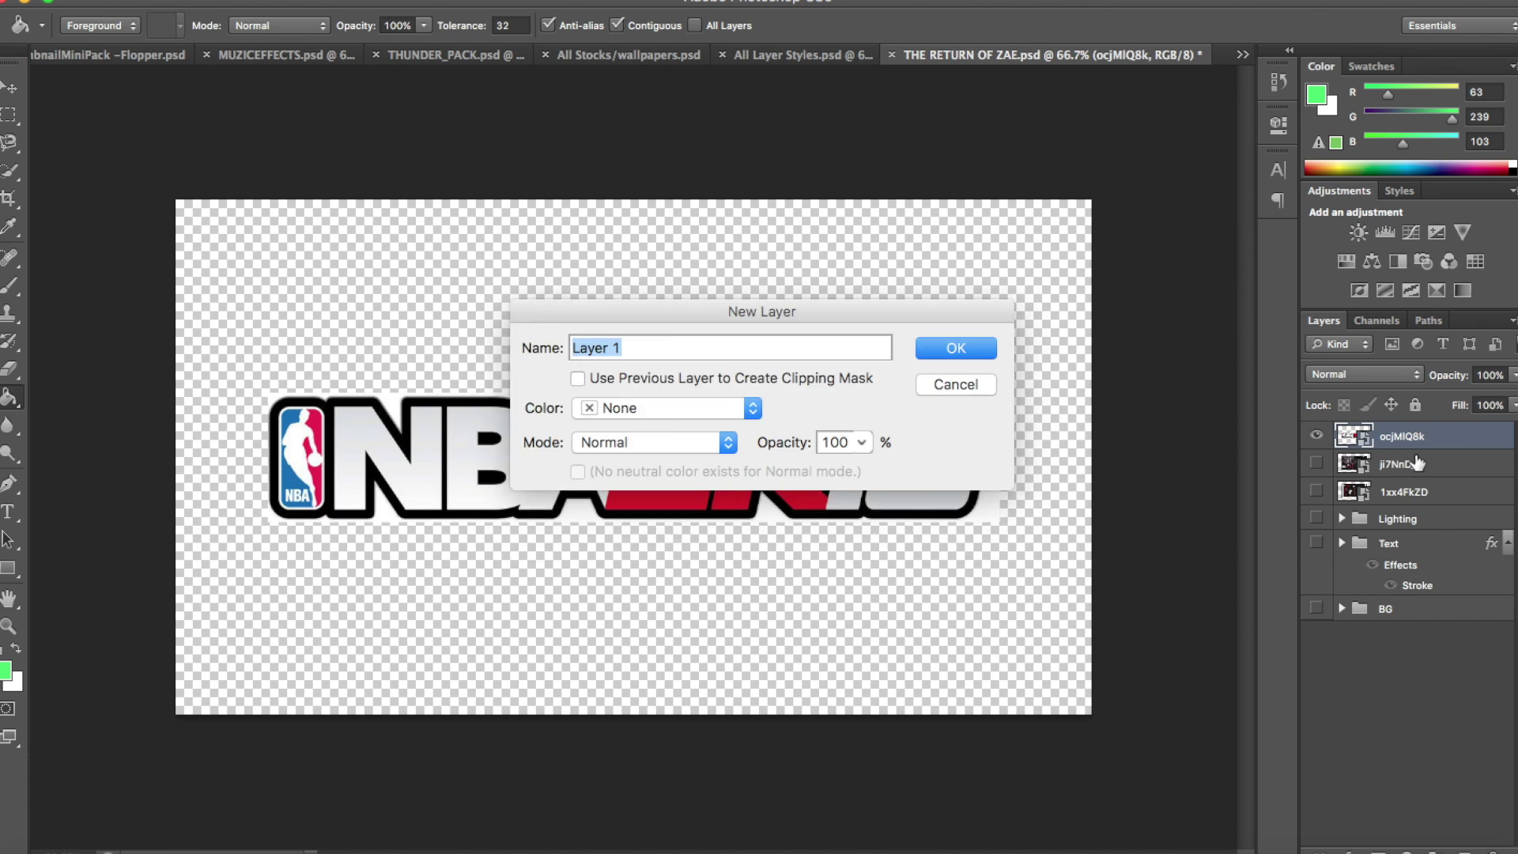
# Add a new layer above the NBA 2K18 logo and set the foreground color to black.
pyautogui.press('super+z')
pyautogui.click(7, 671)
pyautogui.click(83, 638)
pyautogui.click(568, 353)
pyautogui.click(536, 405)
pyautogui.press('super+z')
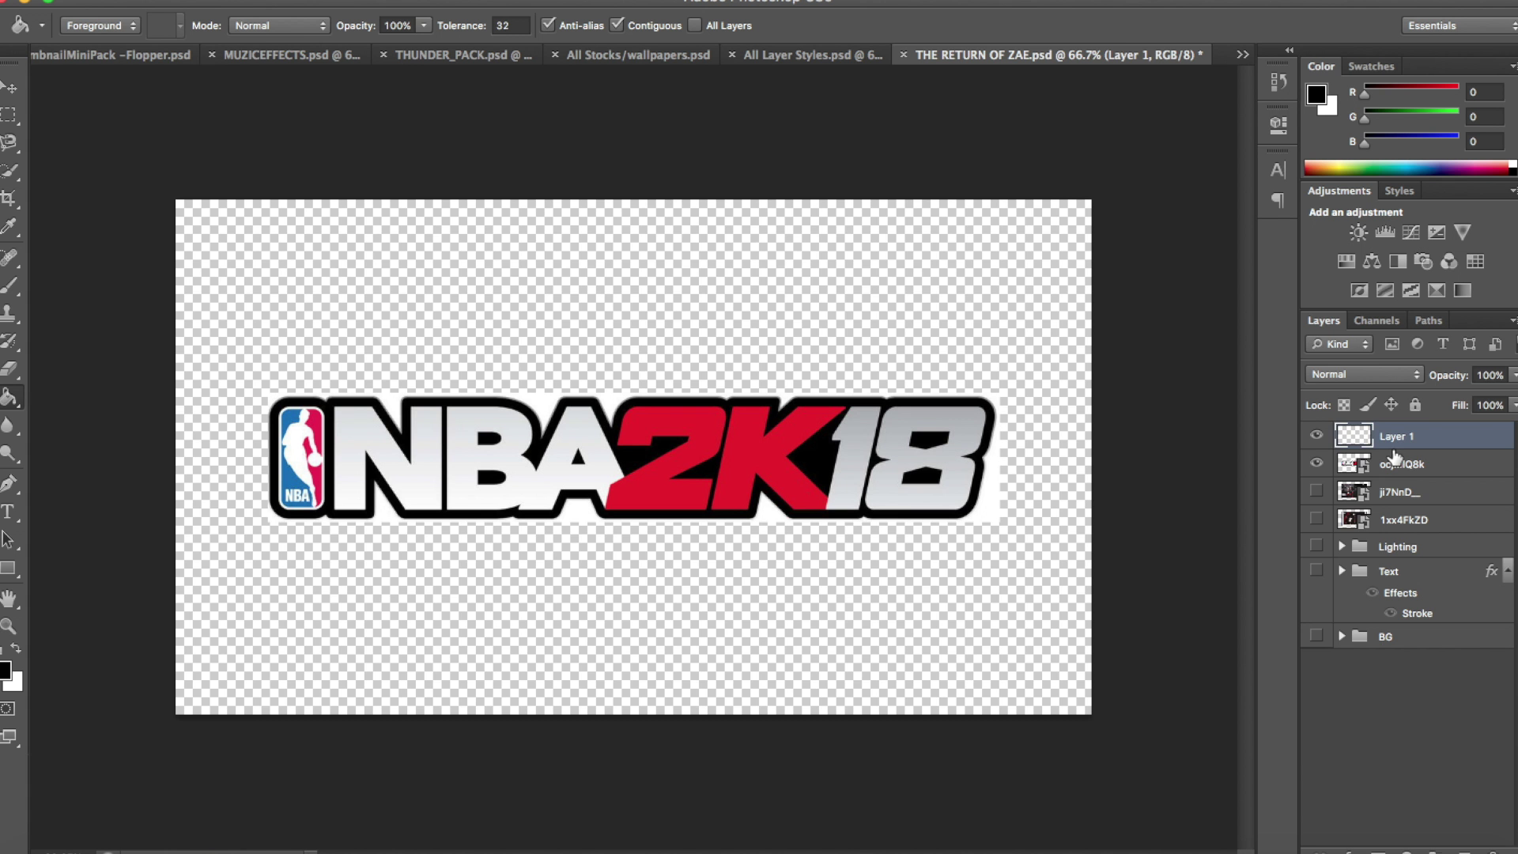
# Rasterize the NBA 2K18 logo layer and fill its white surroundings with black using the Paint Bucket.
pyautogui.click(1396, 460)
pyautogui.click(790, 484)
pyautogui.click(823, 297)
pyautogui.rightClick(1403, 465)
pyautogui.click(1295, 449)
pyautogui.click(663, 419)
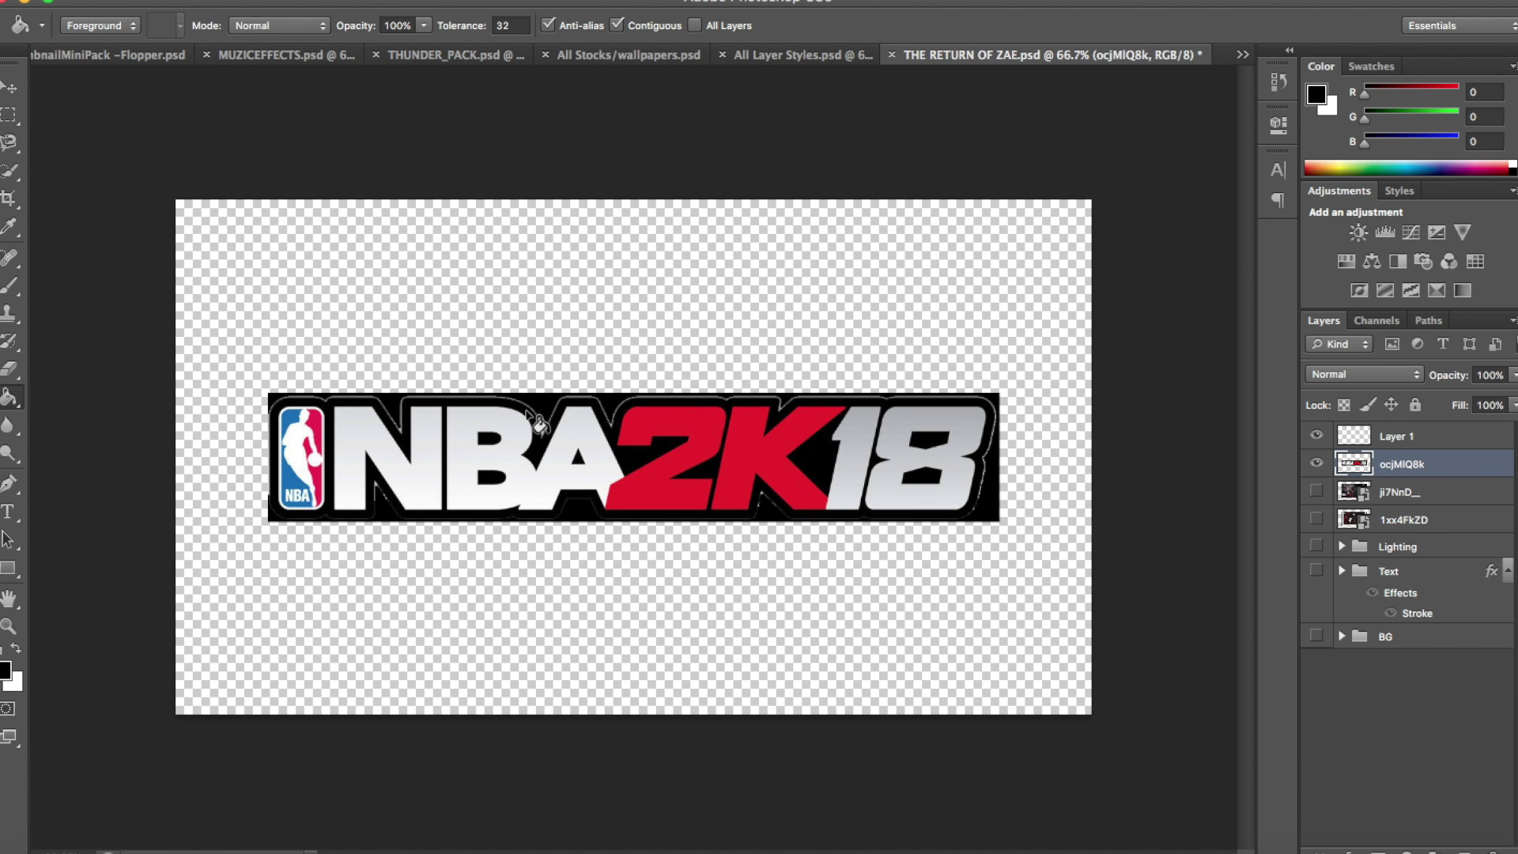
# Try erasing the area around the logo with the Magic Eraser, undo it, and switch to the Background Eraser.
pyautogui.rightClick(11, 401)
pyautogui.click(10, 369)
pyautogui.rightClick(9, 369)
pyautogui.click(98, 402)
pyautogui.click(533, 405)
pyautogui.press('super+z')
pyautogui.rightClick(9, 369)
pyautogui.click(94, 386)
# Delete the empty Layer 1 and step back through the logo layer's earlier fill and rasterize edits.
pyautogui.press('v')
pyautogui.click(1405, 440)
pyautogui.press('Delete')
pyautogui.press('alt+super+z')
pyautogui.press('alt+super+z')
pyautogui.press('alt+super+z')
pyautogui.press('alt+super+z')
pyautogui.press('alt+super+z')
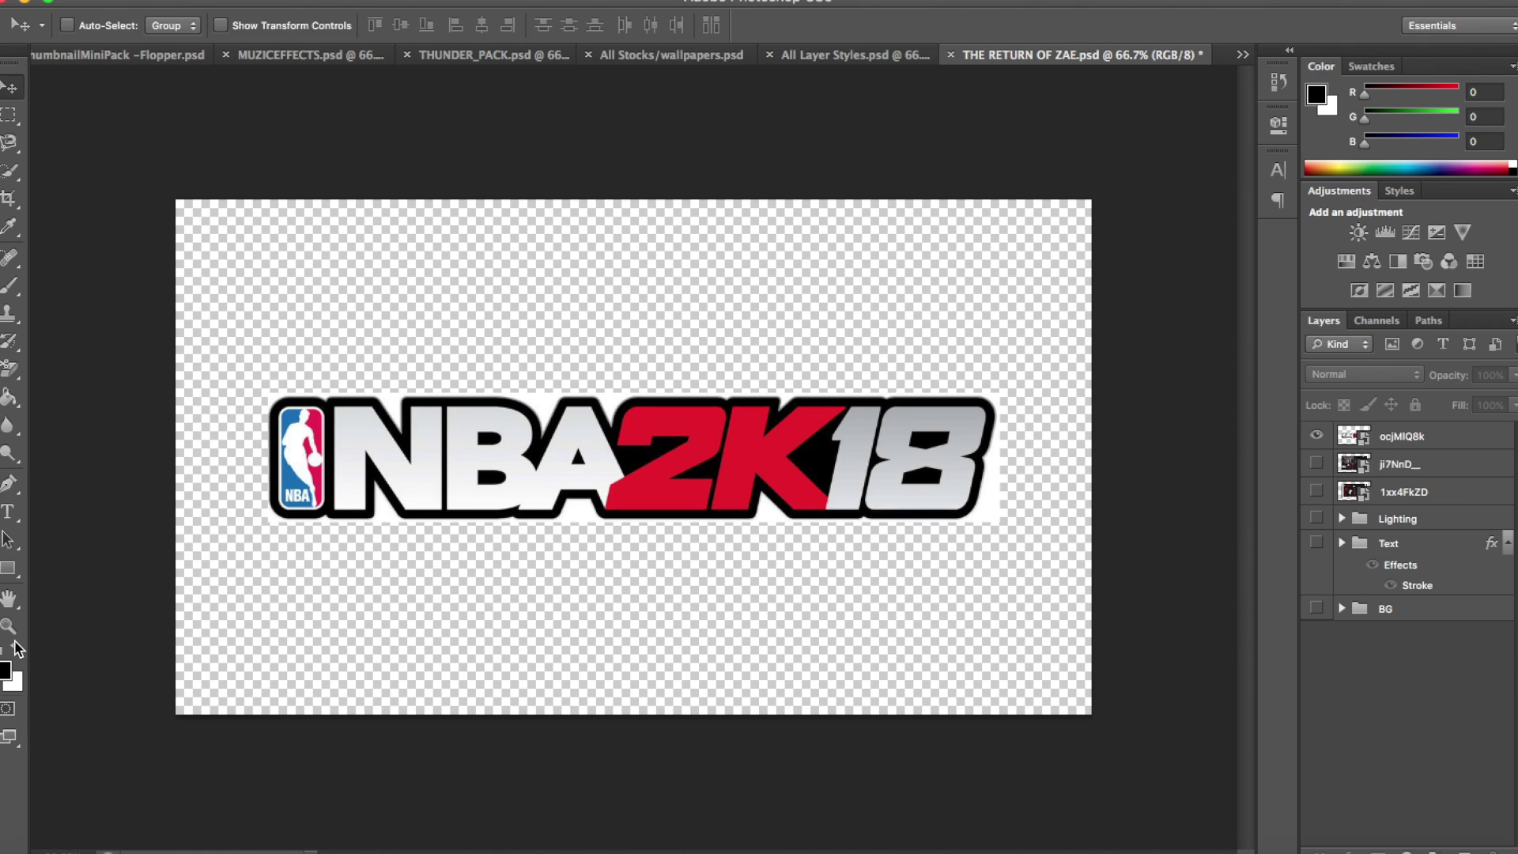
# Try tracing the logo's outline with the Freeform Pen and the related anchor point tools.
pyautogui.click(10, 484)
pyautogui.moveTo(9, 484); pyautogui.dragTo(79, 498)
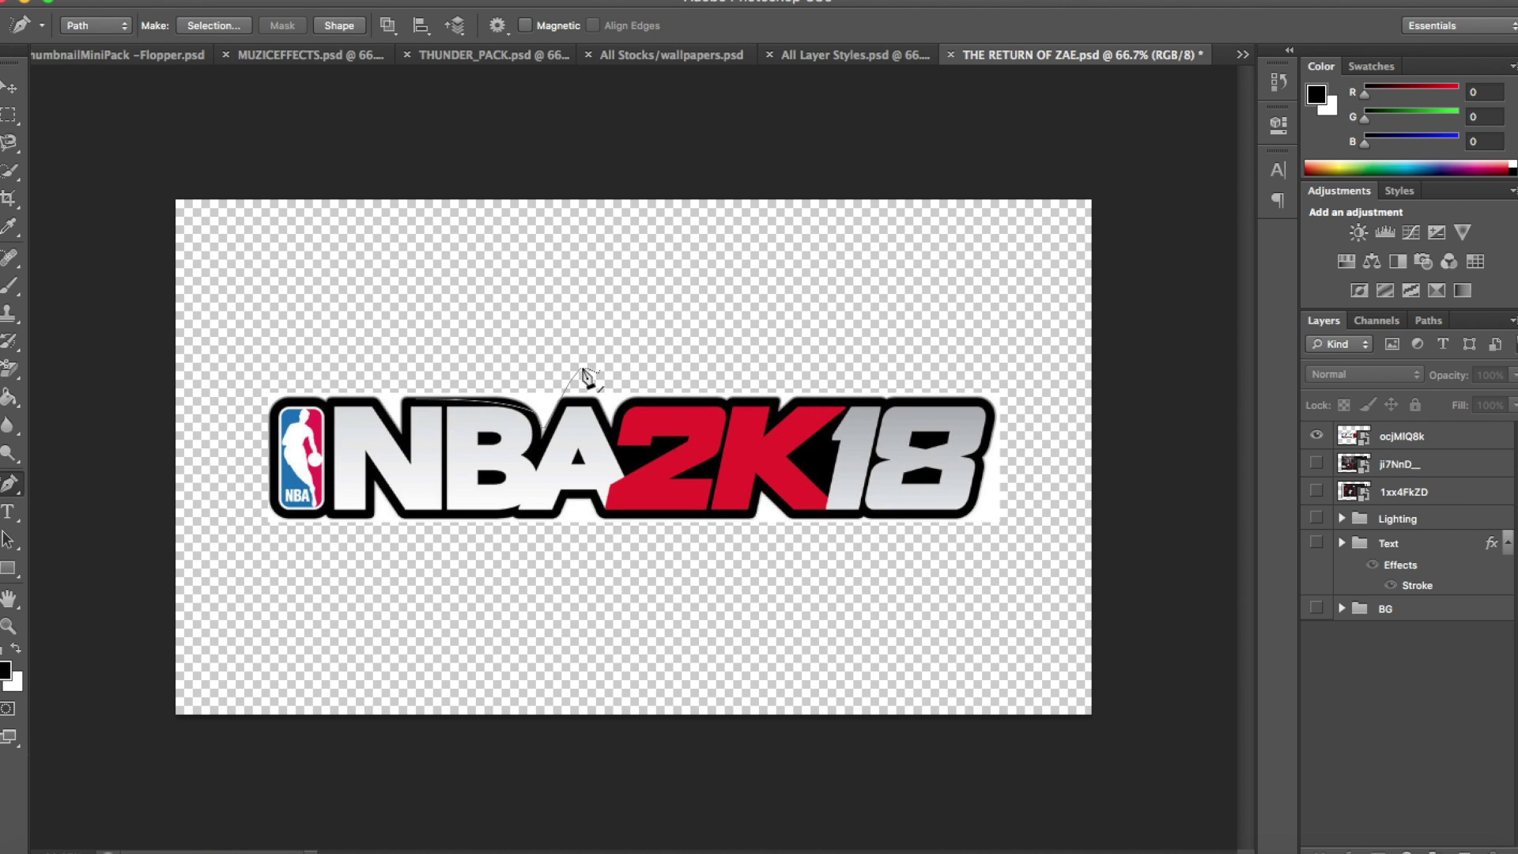
pyautogui.rightClick(10, 484)
pyautogui.click(95, 575)
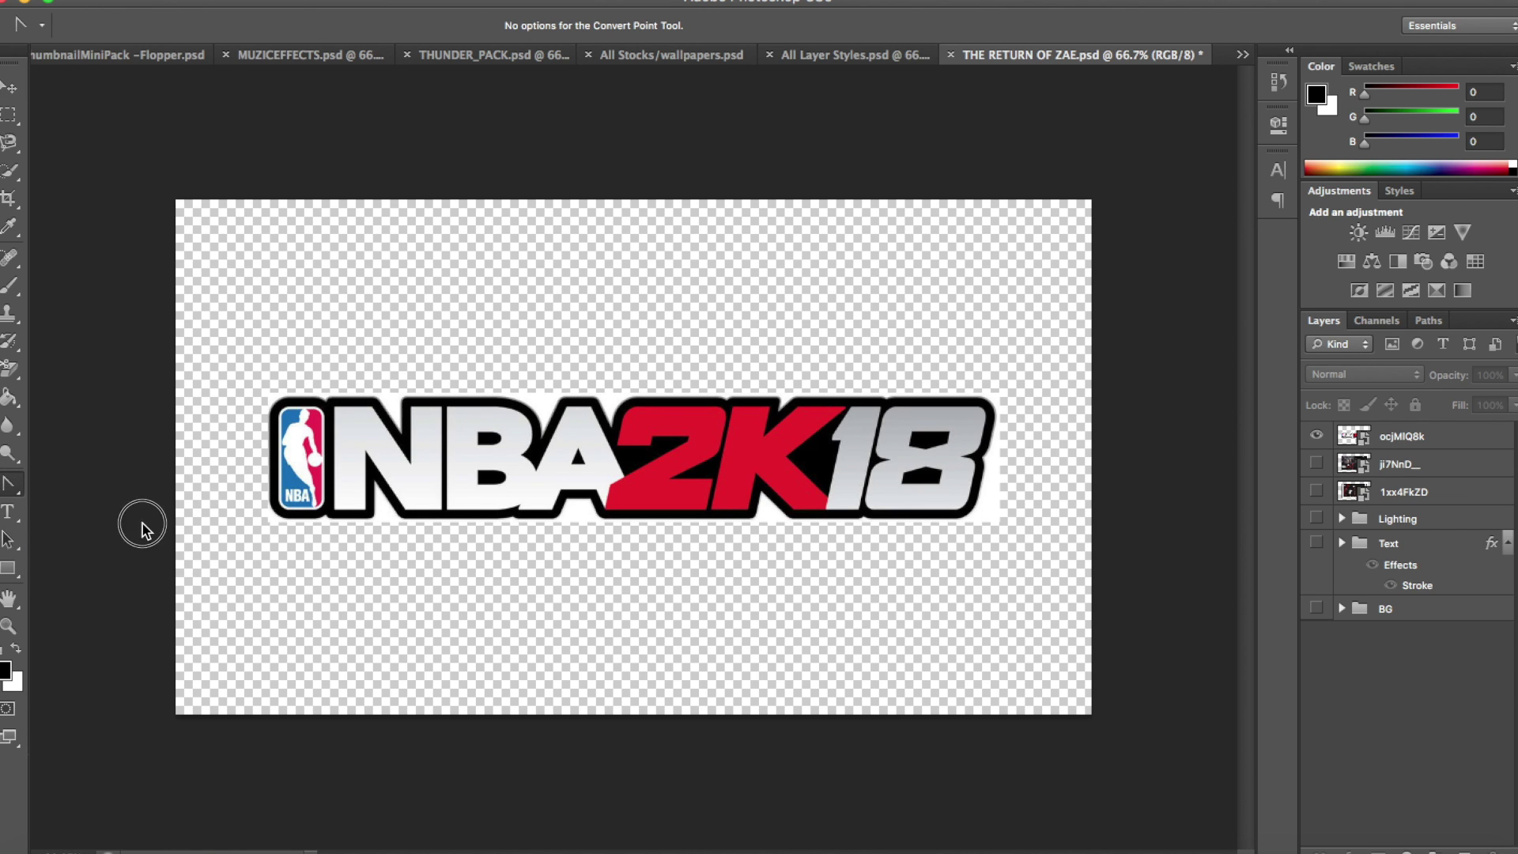
pyautogui.rightClick(9, 484)
pyautogui.click(87, 519)
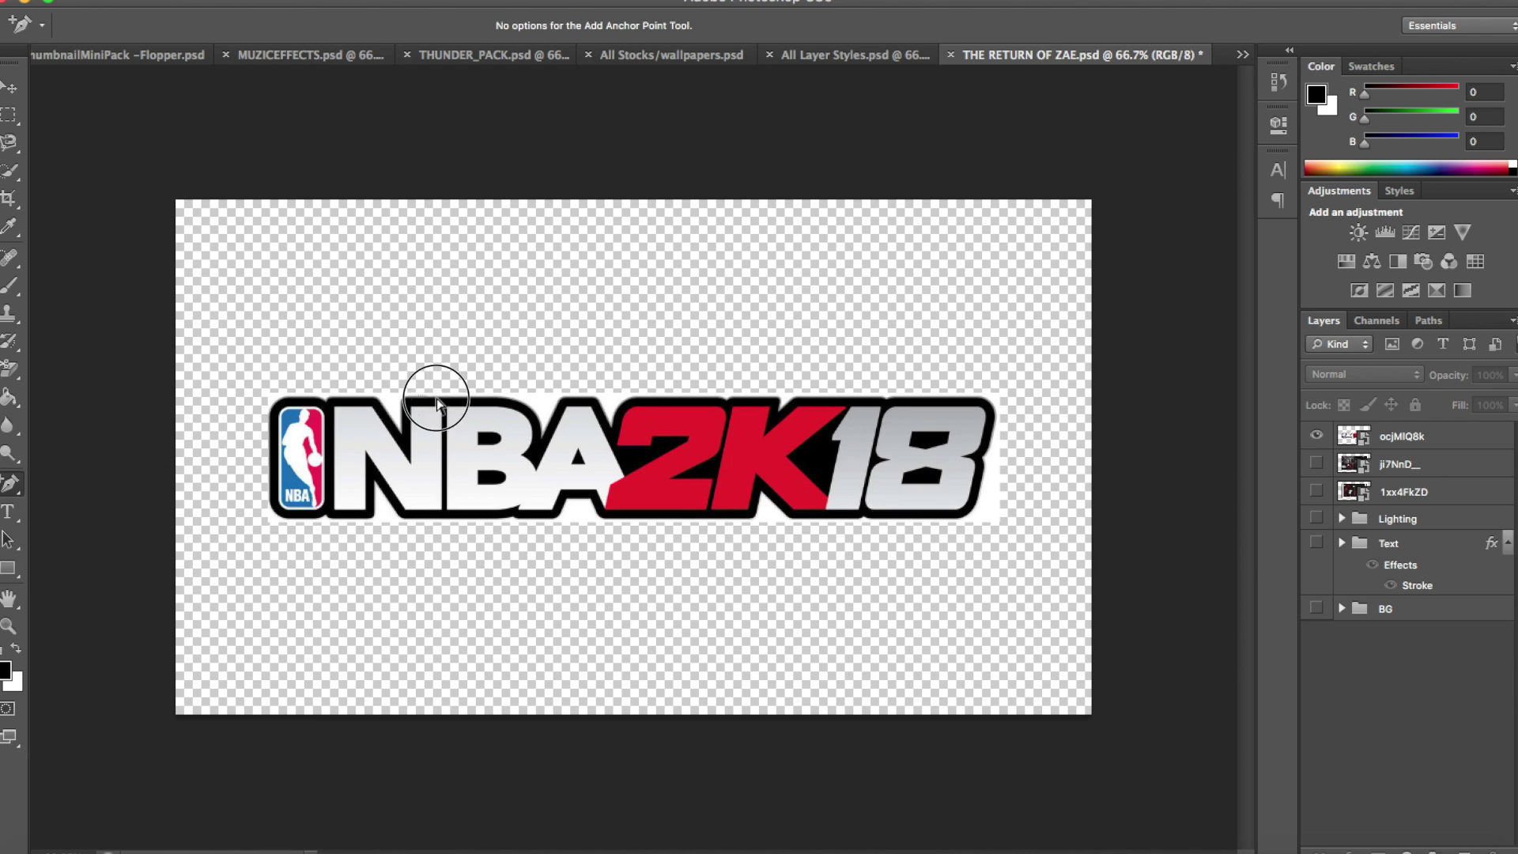
pyautogui.moveTo(9, 484); pyautogui.dragTo(79, 498)
# Trace the NBA 2K18 logo with the Magnetic Lasso, rasterize its layer, and delete the white background outside the outline.
pyautogui.moveTo(10, 142); pyautogui.dragTo(71, 179)
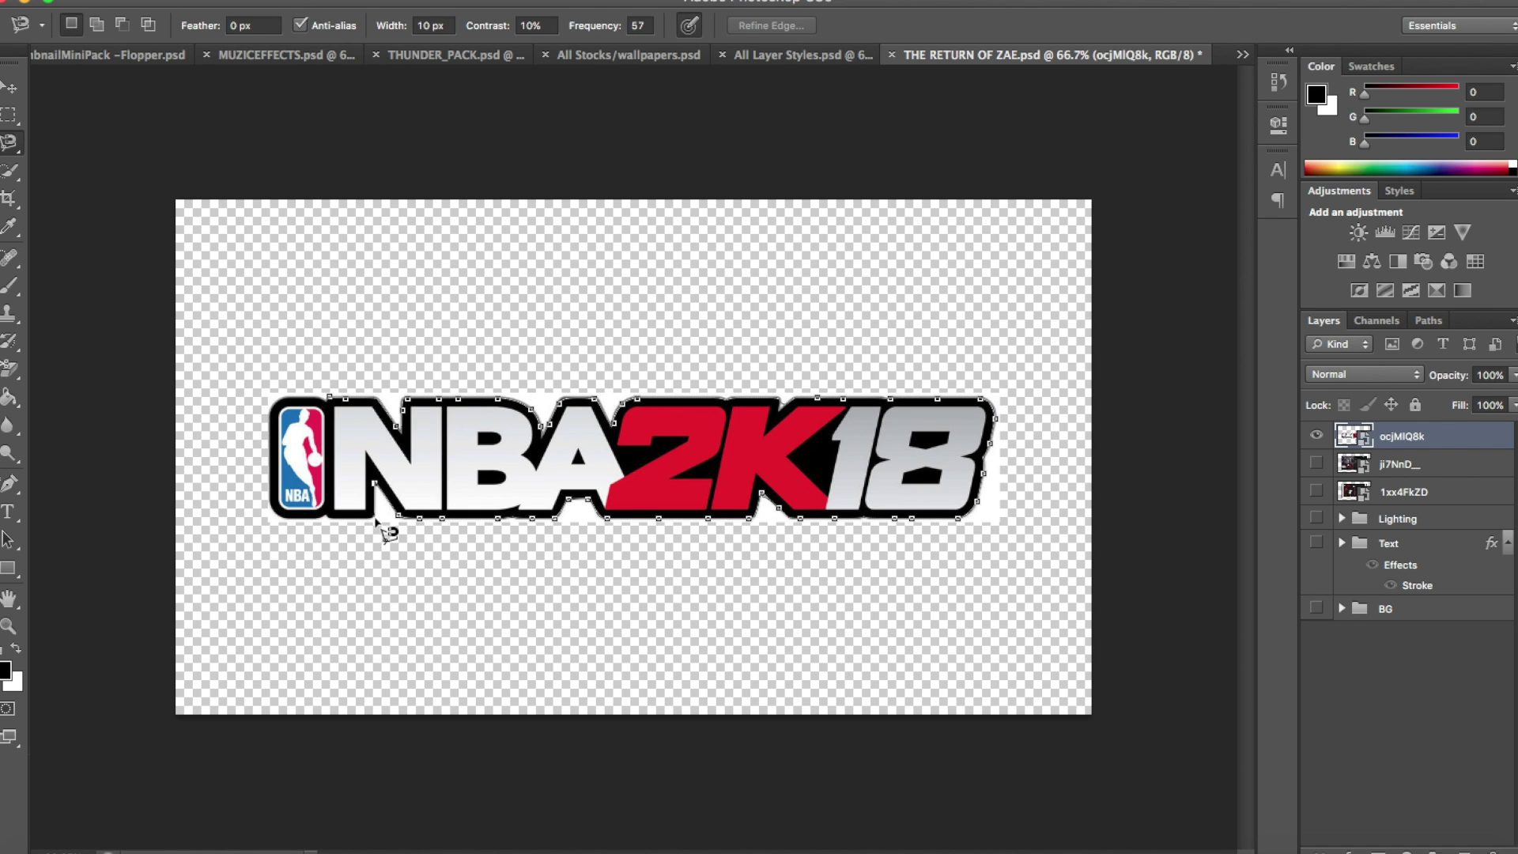
pyautogui.click(332, 408)
pyautogui.press('Delete')
pyautogui.click(915, 294)
pyautogui.rightClick(1412, 436)
pyautogui.click(1274, 398)
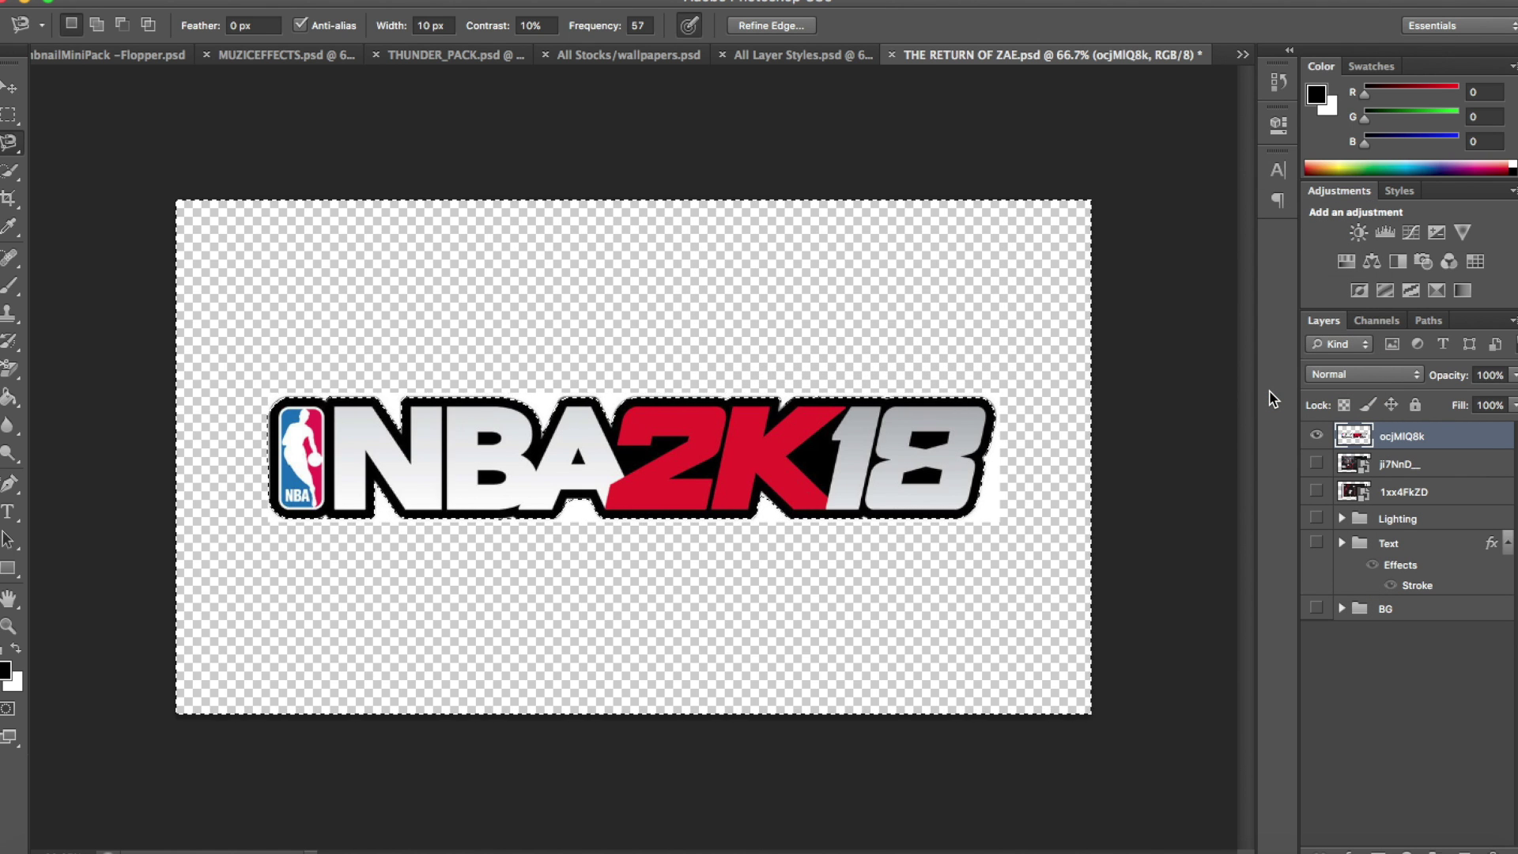
pyautogui.hotkey('ctrl', 'd')
pyautogui.scroll(5, 799, 441)
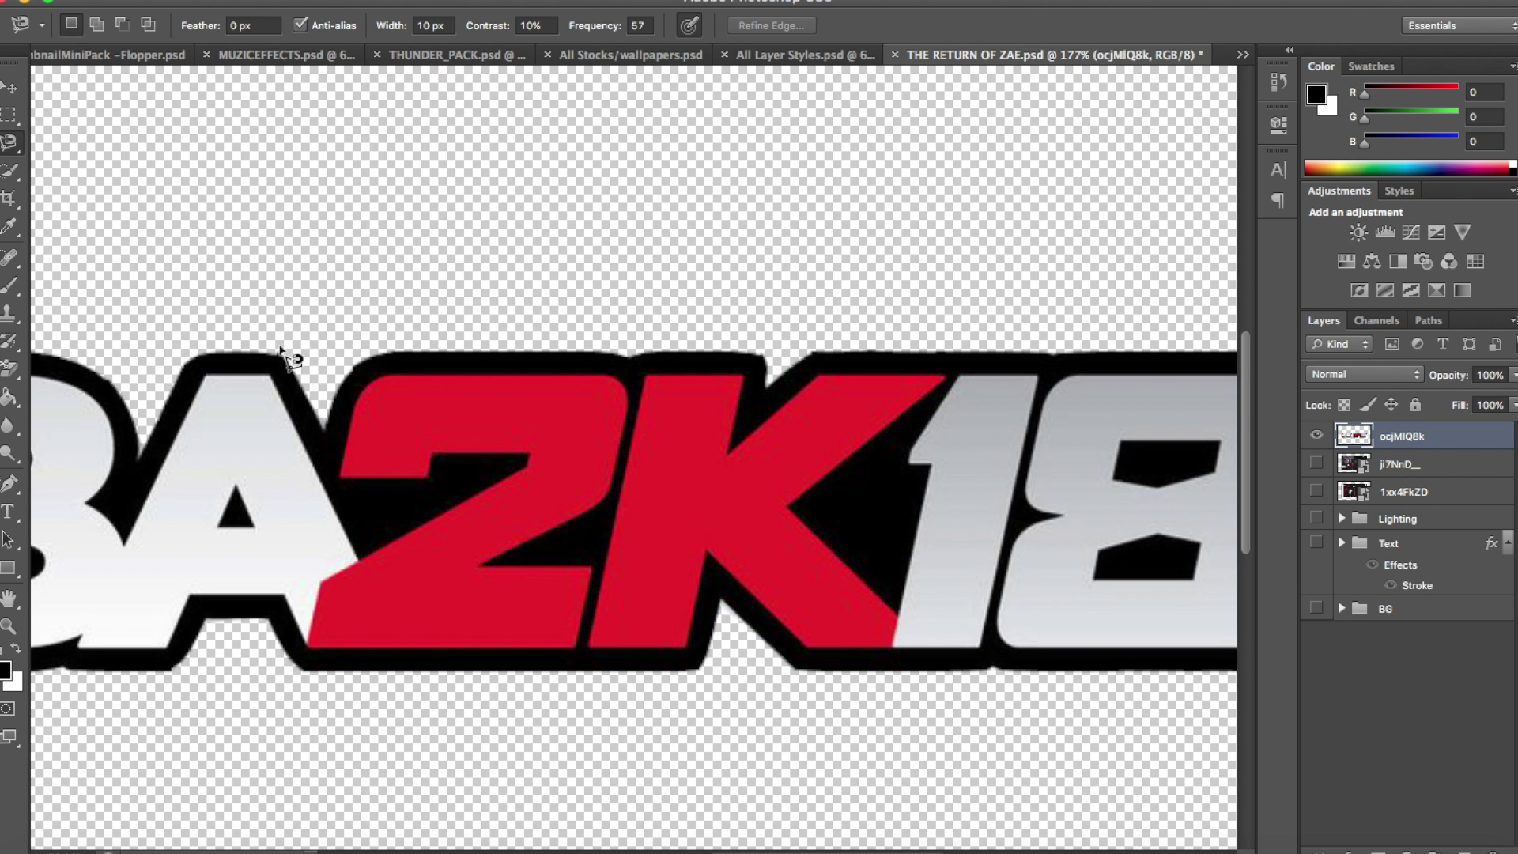
pyautogui.scroll(-5, 301, 348)
pyautogui.press('v')
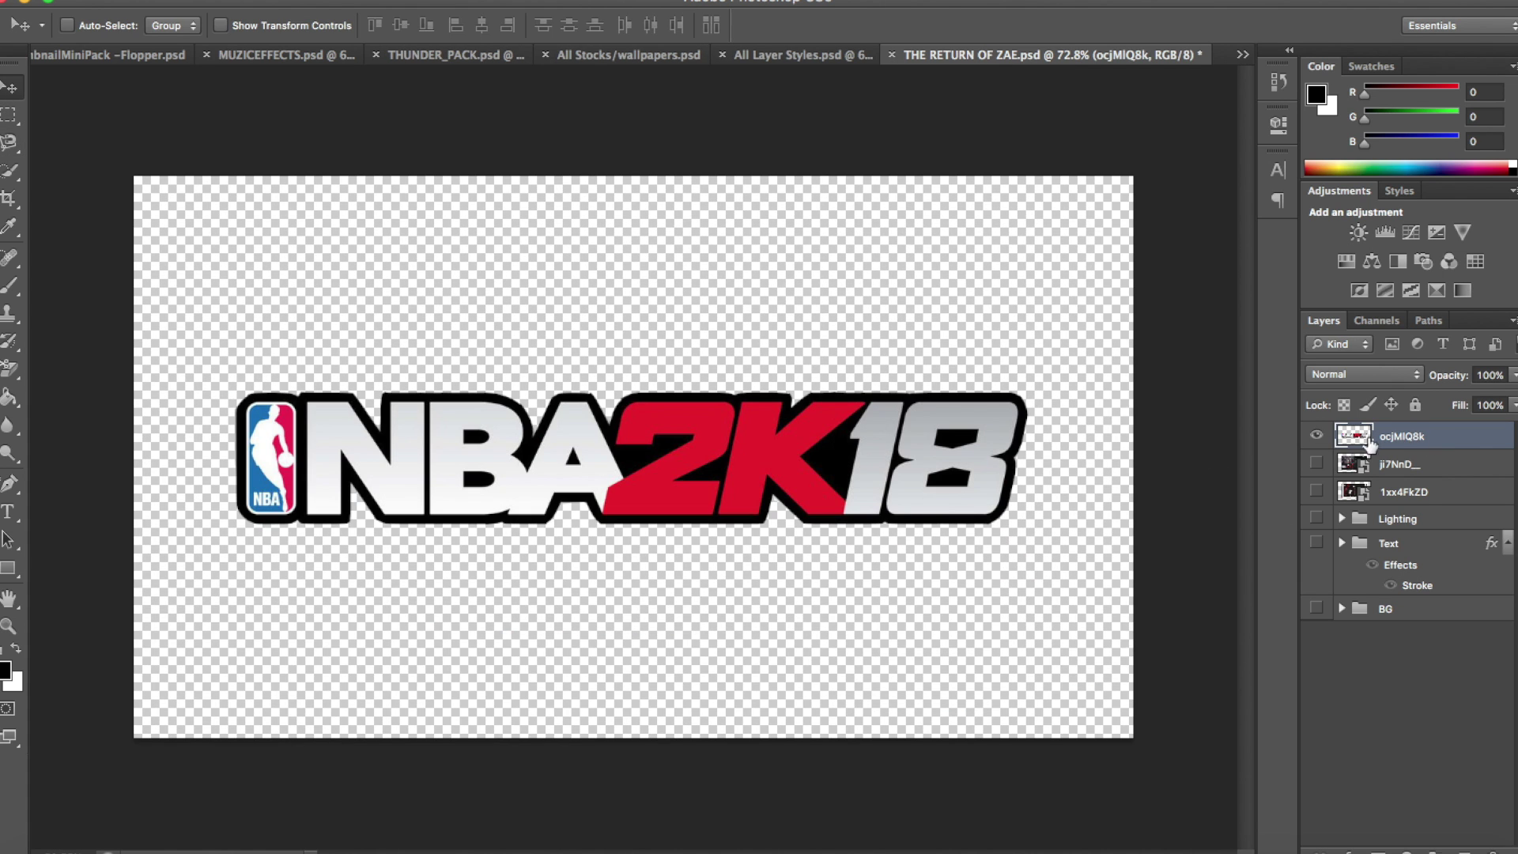
# Show the 1xx4FkZD layer instead of the logo and check the reference screenshots for the thumbnail instructions.
pyautogui.click(1317, 435)
pyautogui.click(1317, 491)
pyautogui.click(103, 850)
pyautogui.doubleClick(898, 272)
pyautogui.click(601, 411)
pyautogui.click(103, 850)
pyautogui.doubleClick(1056, 276)
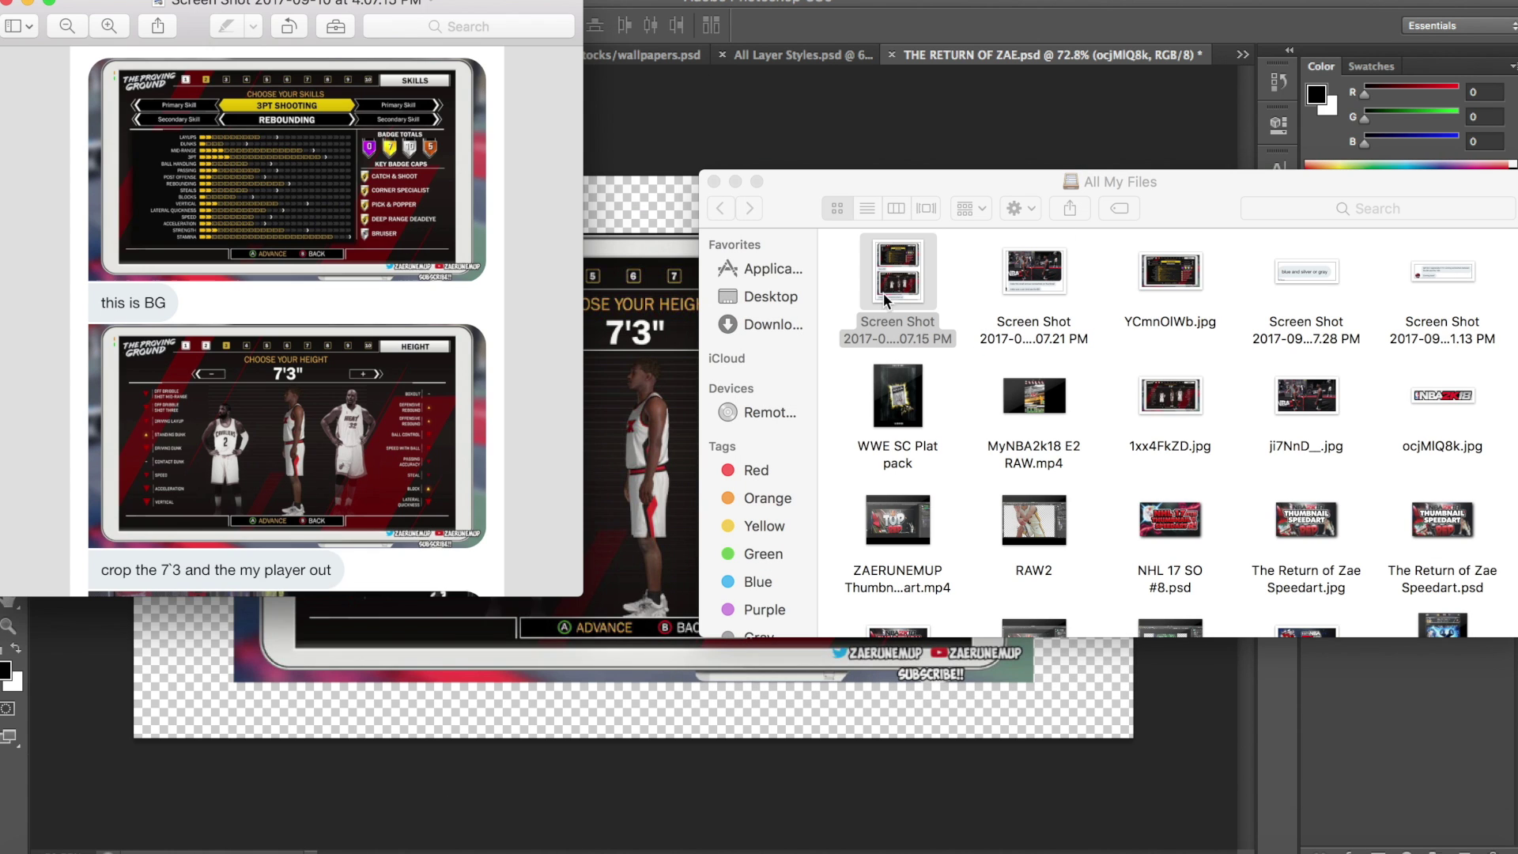
pyautogui.press('super+q')
pyautogui.click(715, 182)
# Outline the CHOOSE YOUR HEIGHT 7'3" text on the 1xx4FkZD layer with the Pen tool, copy it to a new layer, and hide the source.
pyautogui.click(1400, 464)
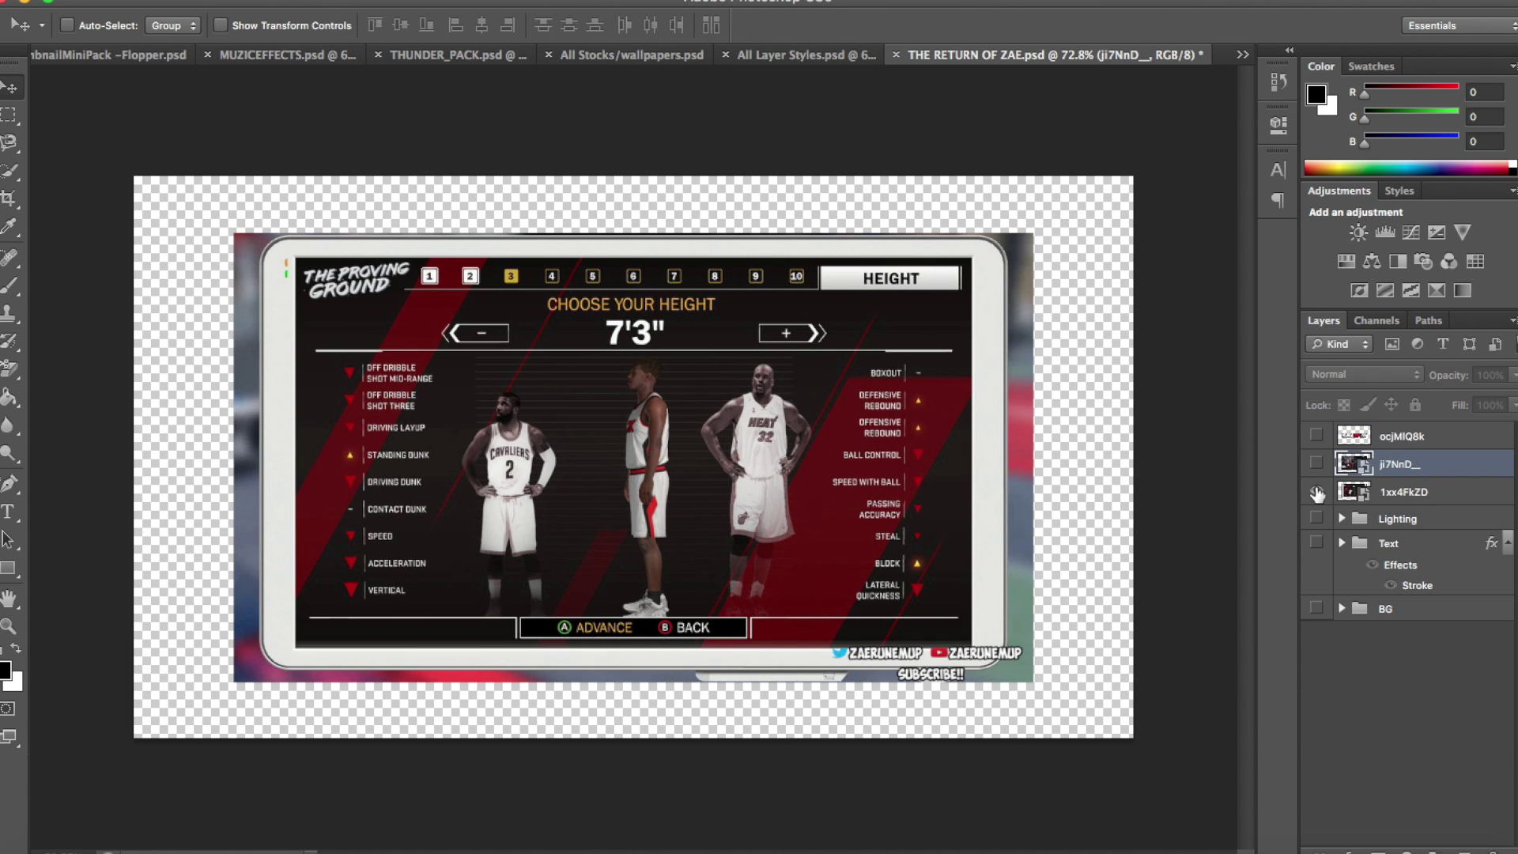
pyautogui.click(1403, 492)
pyautogui.moveTo(11, 483); pyautogui.dragTo(119, 525)
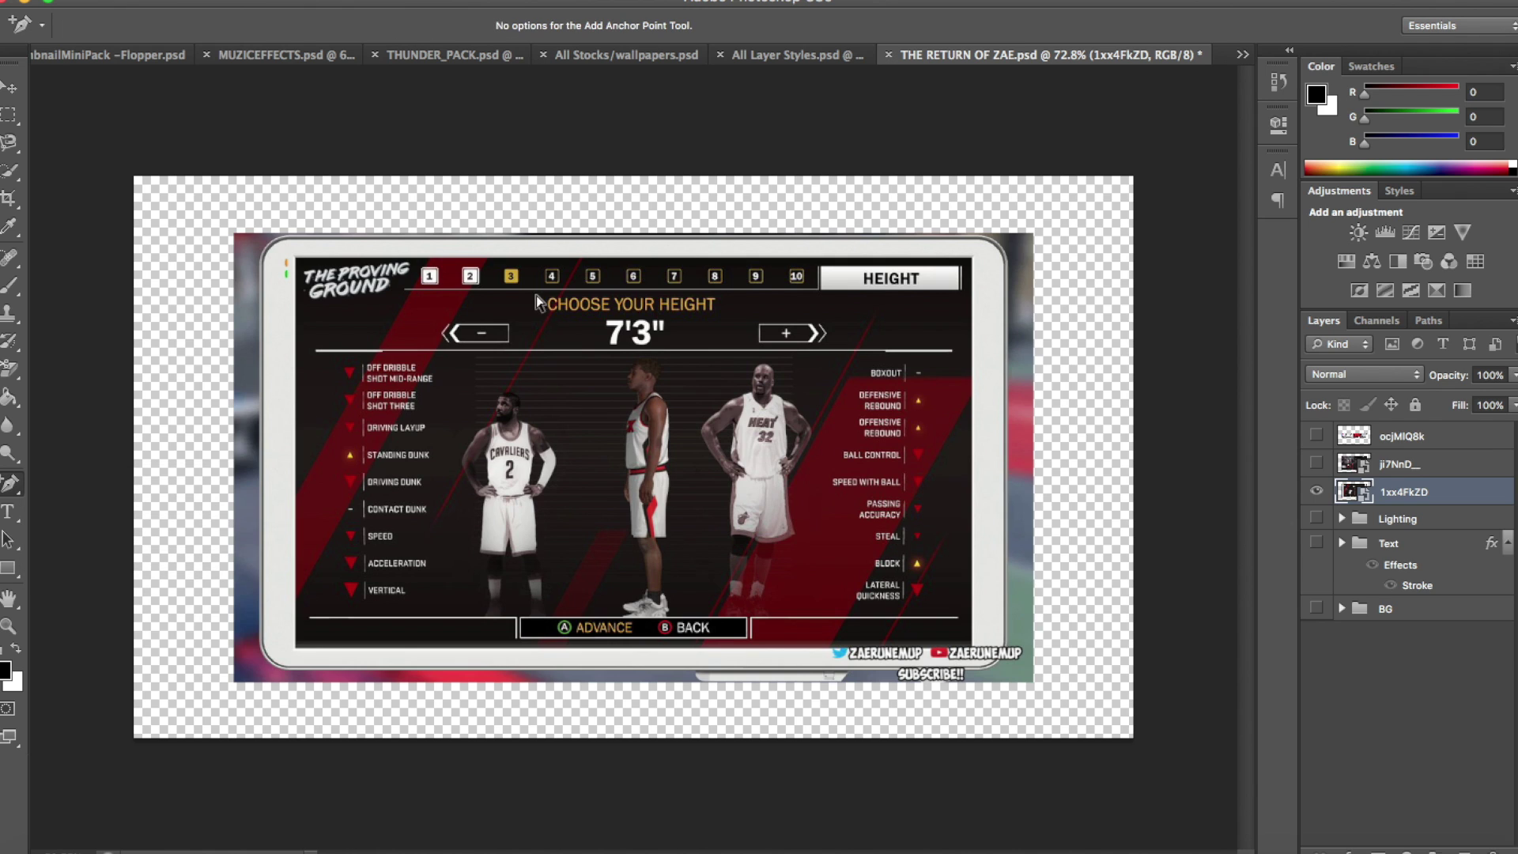
pyautogui.moveTo(13, 492); pyautogui.dragTo(87, 478)
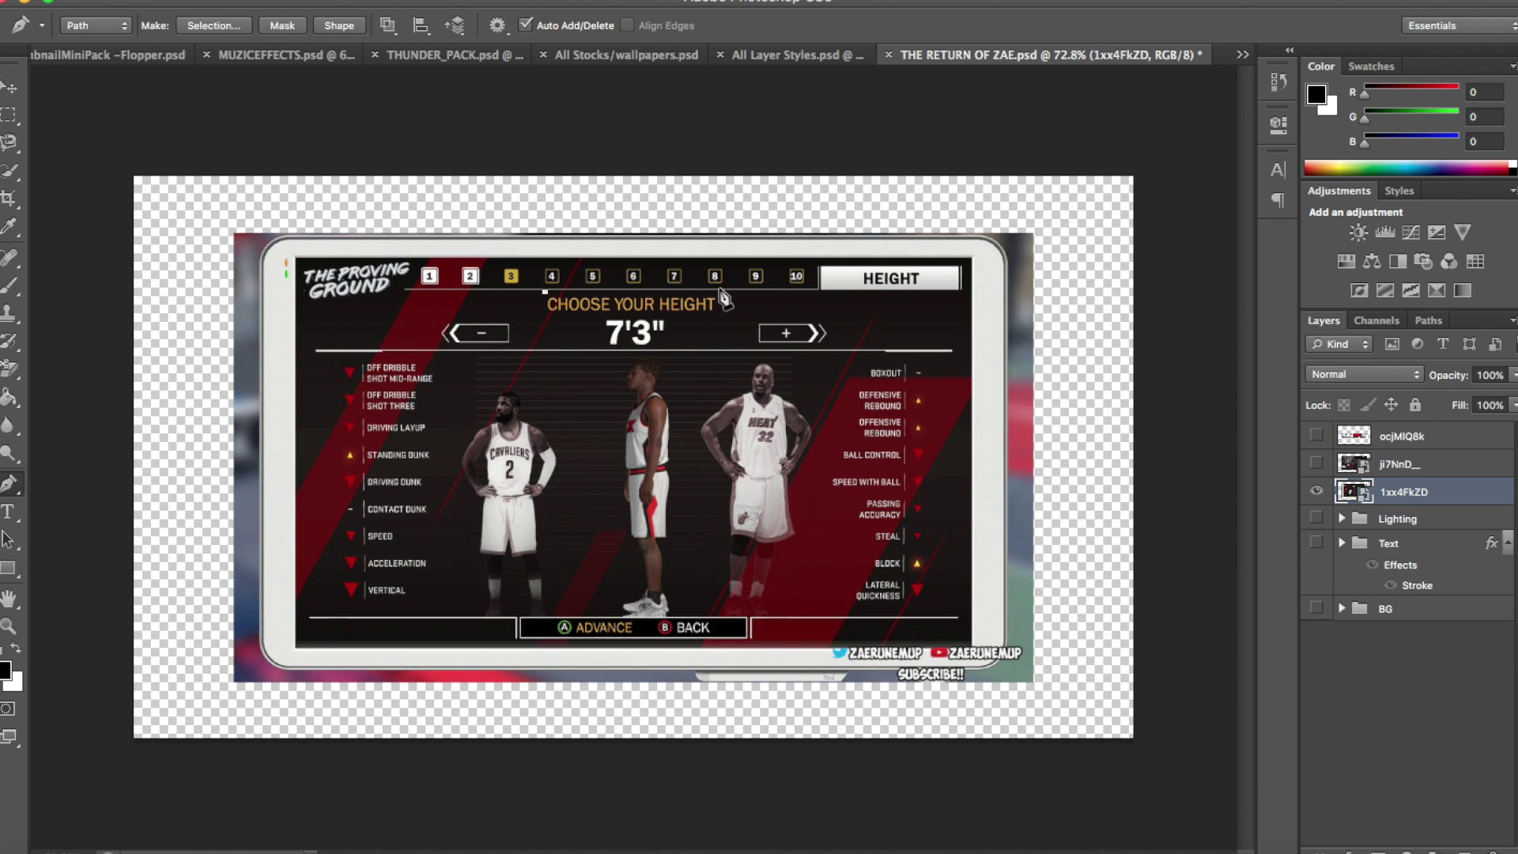
pyautogui.press('super+Return')
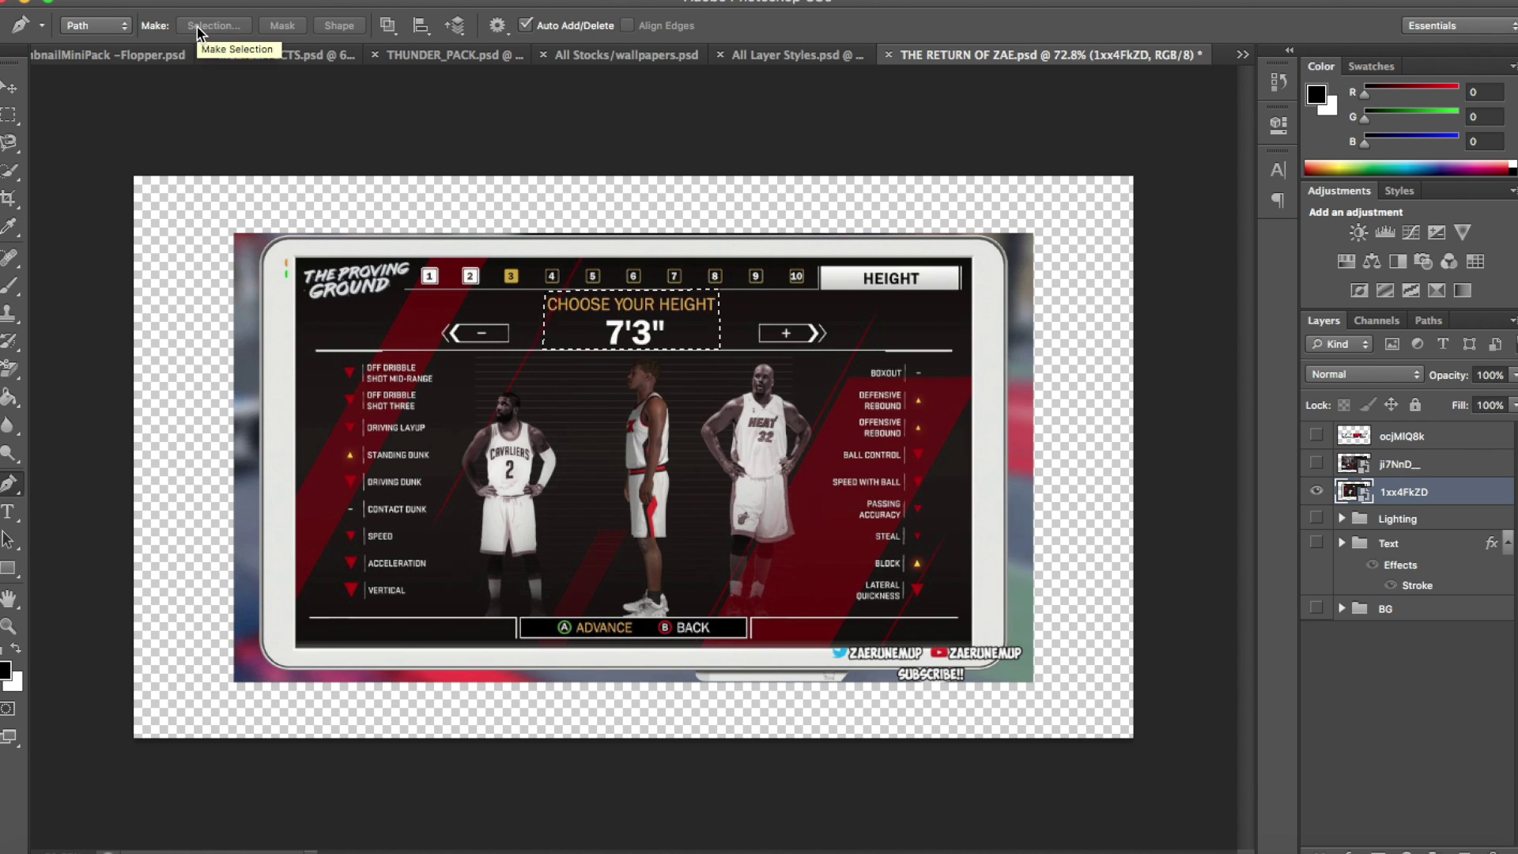
pyautogui.press('super+j')
pyautogui.click(1316, 520)
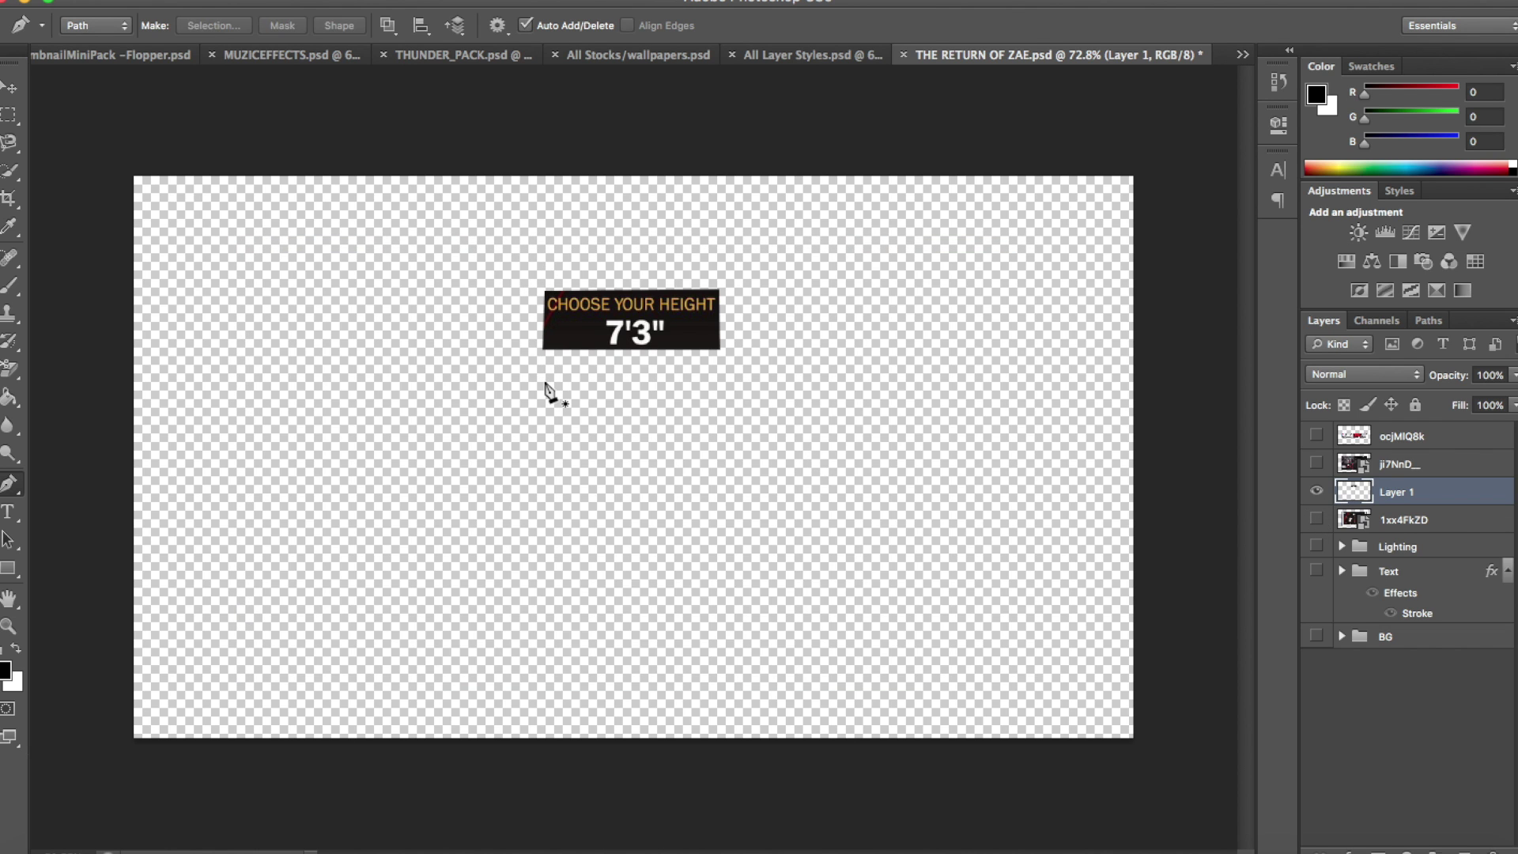
# Trim the uneven left and right edges of the height label using rectangular selections.
pyautogui.click(10, 116)
pyautogui.moveTo(475, 263); pyautogui.dragTo(545, 392)
pyautogui.press('Delete')
pyautogui.moveTo(718, 266); pyautogui.dragTo(755, 374)
pyautogui.press('Delete')
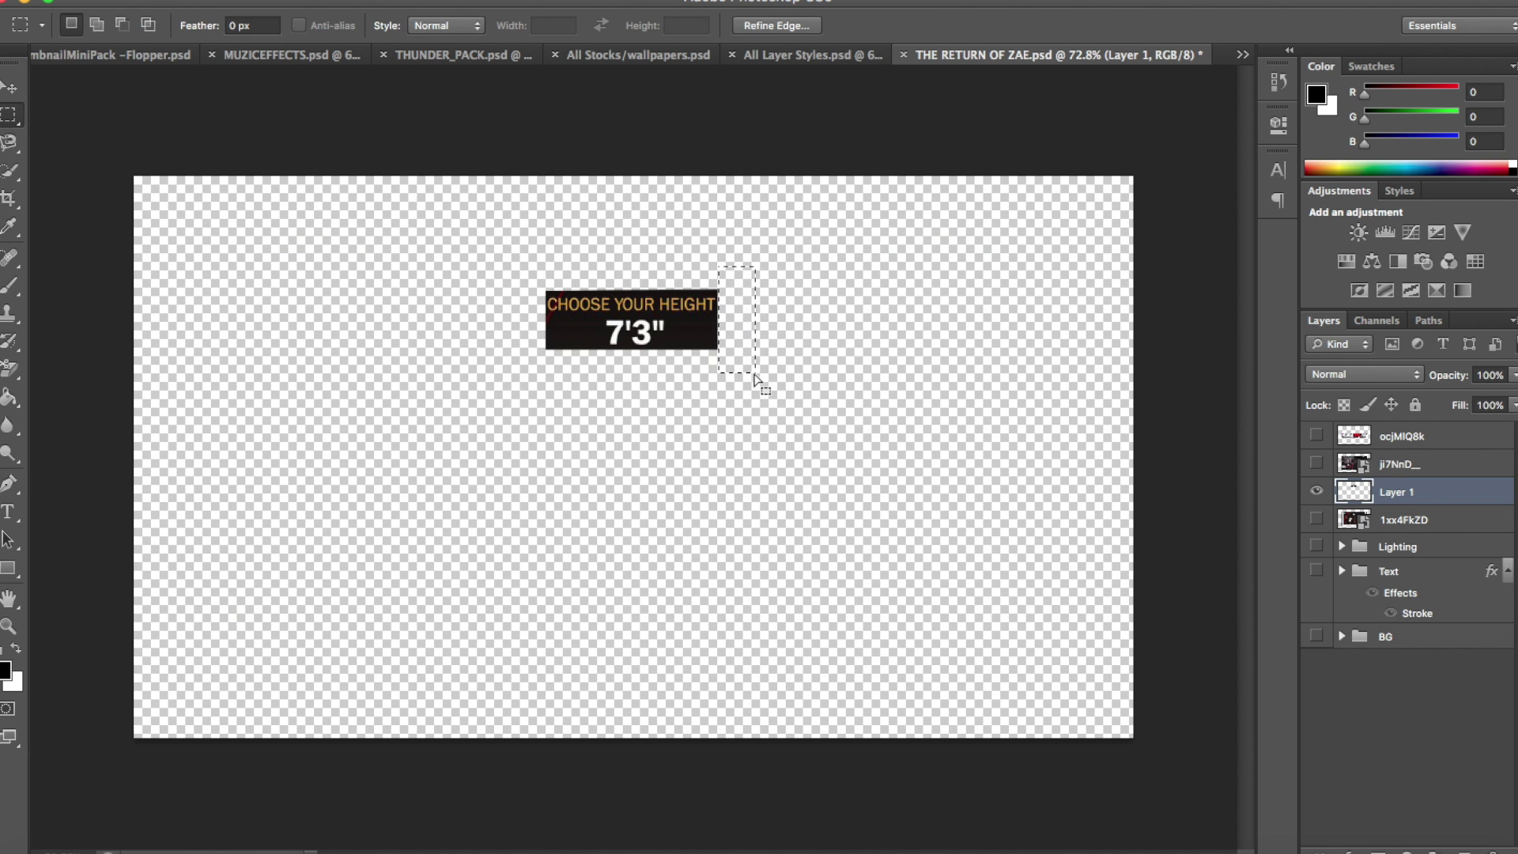
# Add a stroke layer style to the height label layer and hide that layer.
pyautogui.doubleClick(1500, 490)
pyautogui.click(577, 342)
pyautogui.click(1109, 222)
pyautogui.click(1317, 491)
# Show the ji7NnD__ court image, give it a stroke, scale it to 50%, and hide it.
pyautogui.click(1317, 463)
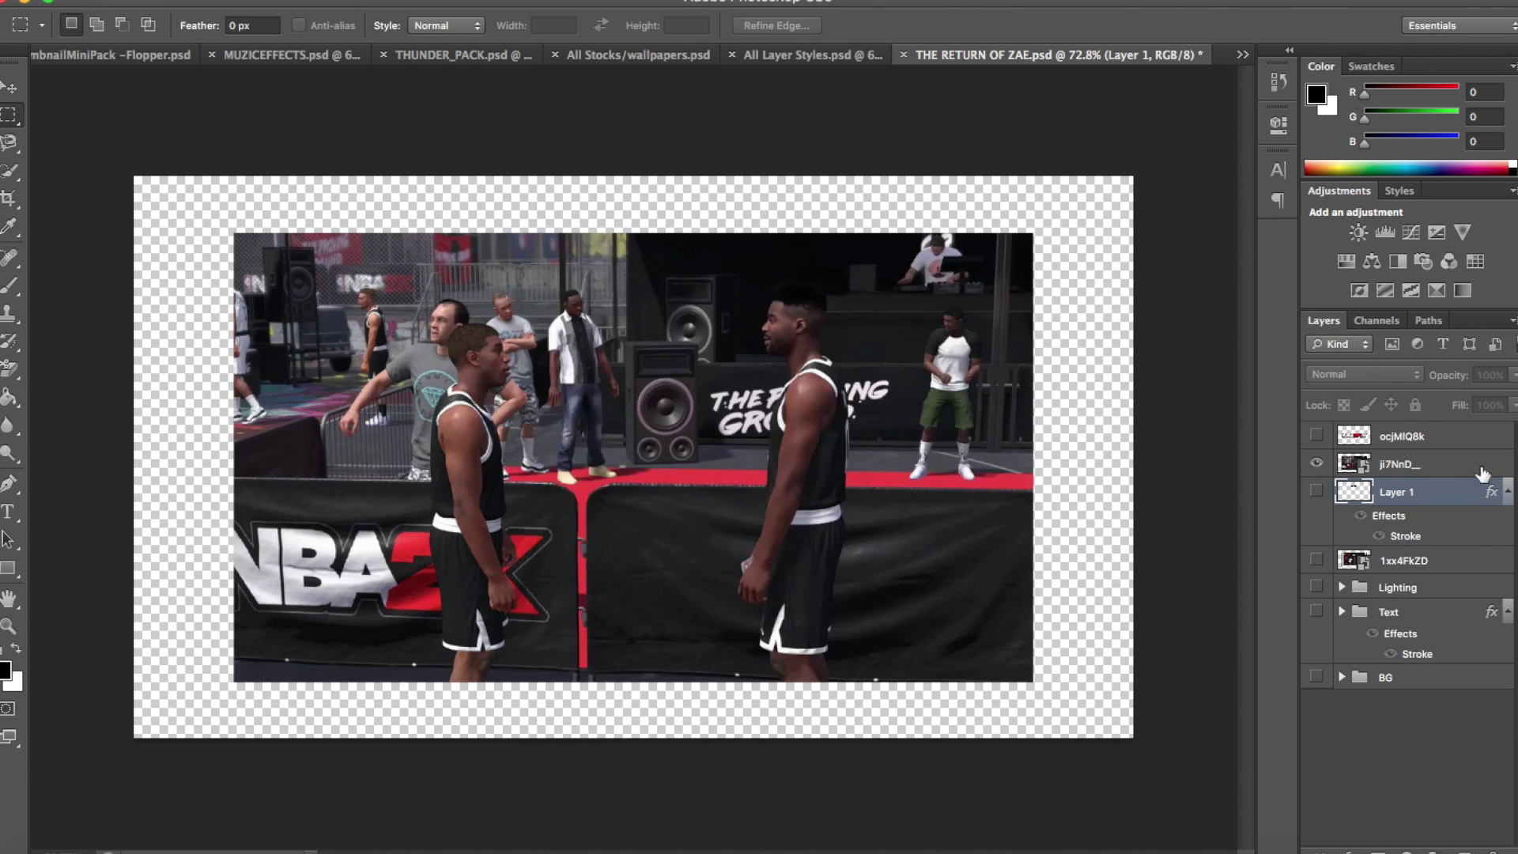
pyautogui.doubleClick(1483, 468)
pyautogui.click(599, 222)
pyautogui.click(592, 345)
pyautogui.click(1157, 223)
pyautogui.press('super+t')
pyautogui.moveTo(234, 233); pyautogui.dragTo(633, 458)
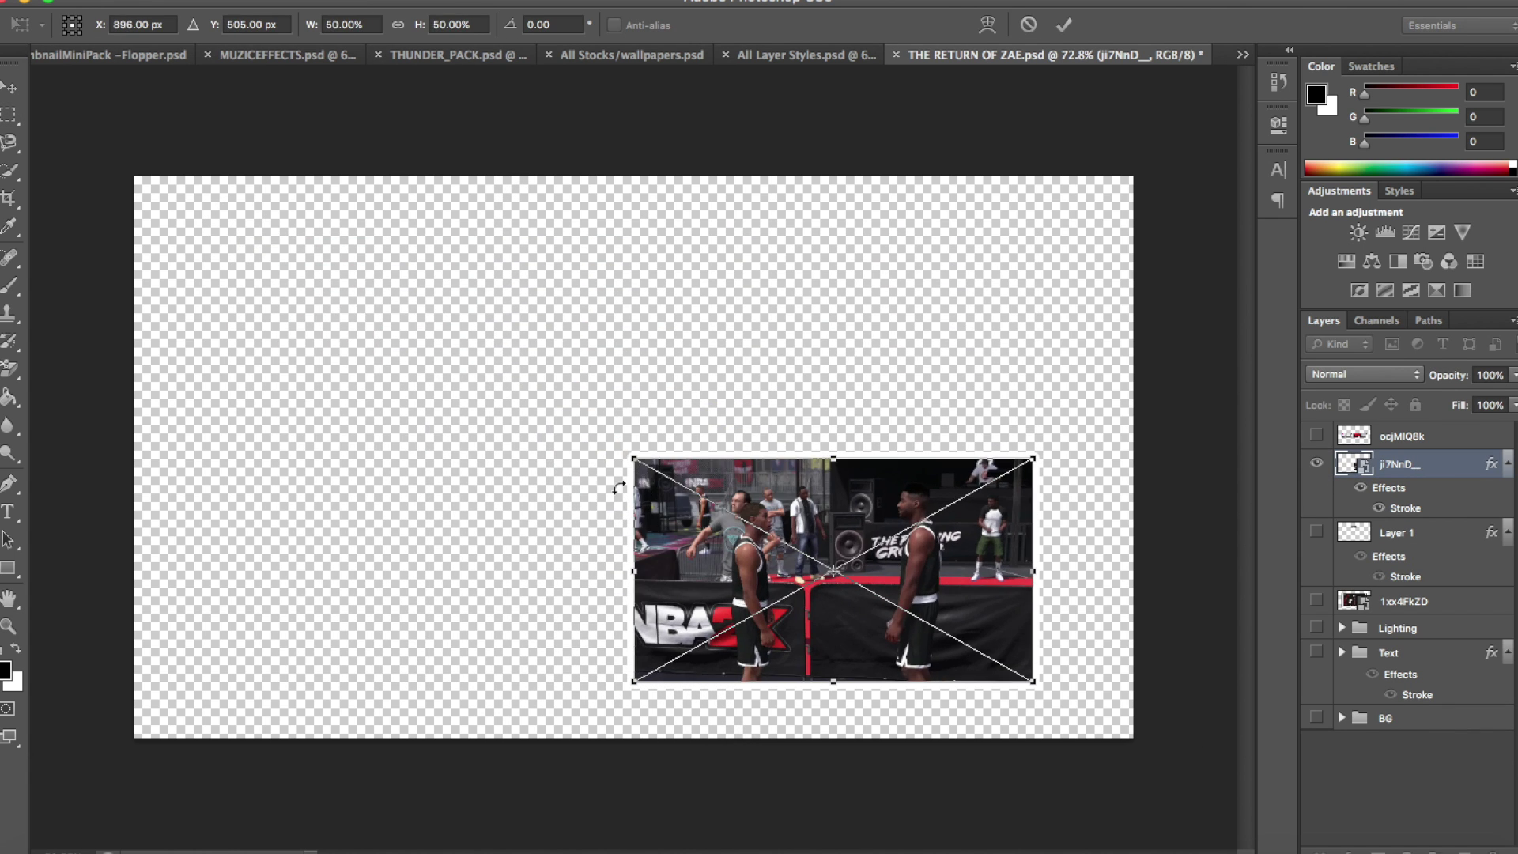
pyautogui.click(1064, 26)
pyautogui.click(1319, 464)
# Show the 1xx4FkZD layer and select the middle player under the 7'3" label with the Magnetic Lasso.
pyautogui.click(1316, 601)
pyautogui.click(9, 143)
pyautogui.scroll(10, 340, 352)
pyautogui.hscroll(10, 546, 421)
pyautogui.scroll(-4, 545, 420)
pyautogui.scroll(2, 545, 421)
pyautogui.hscroll(-1, 546, 421)
pyautogui.scroll(-5, 707, 462)
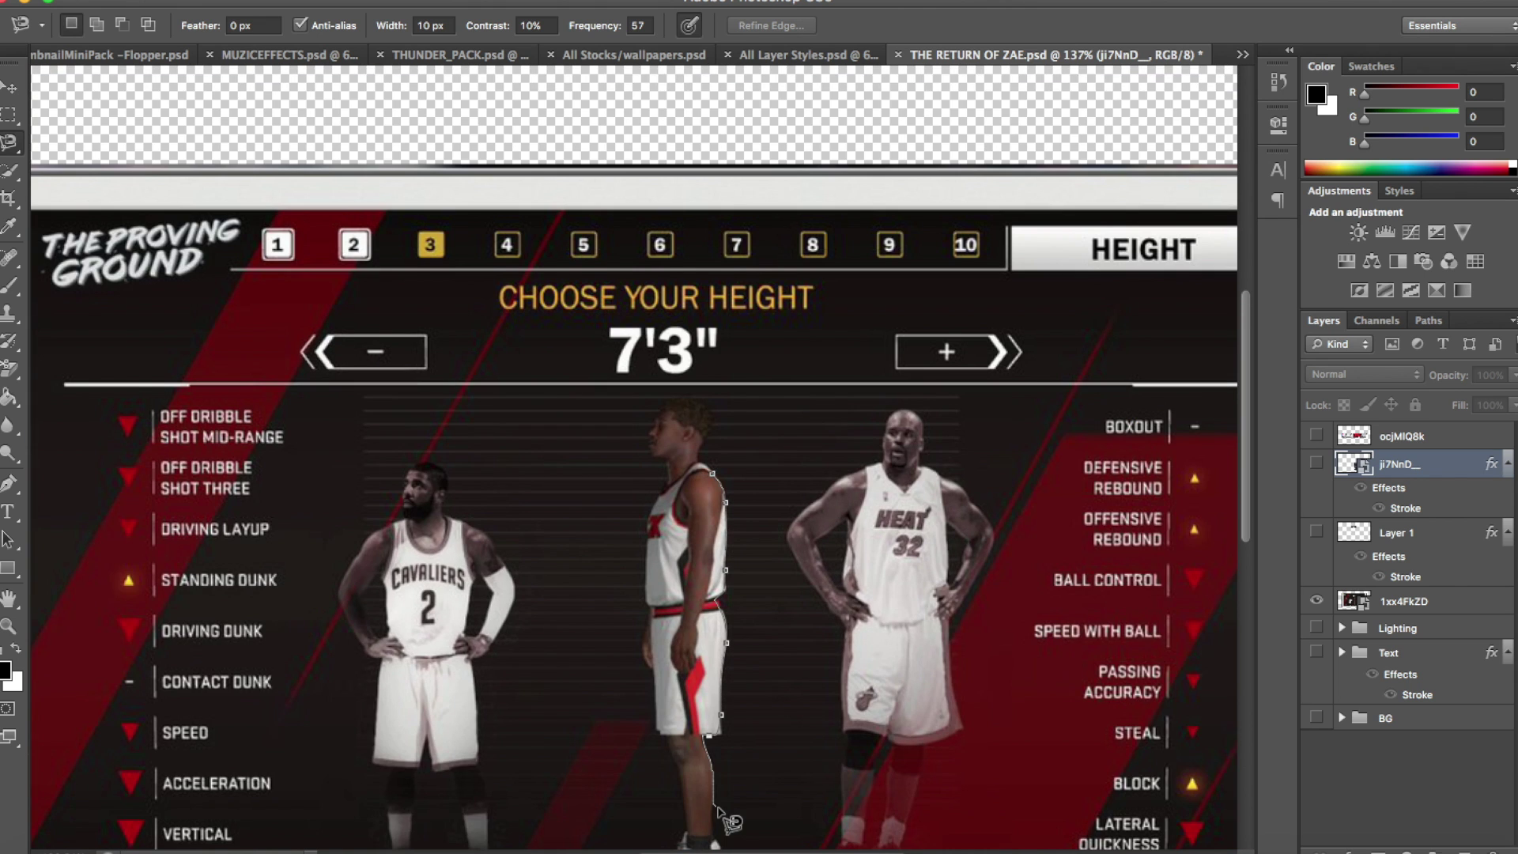
pyautogui.scroll(-5, 711, 759)
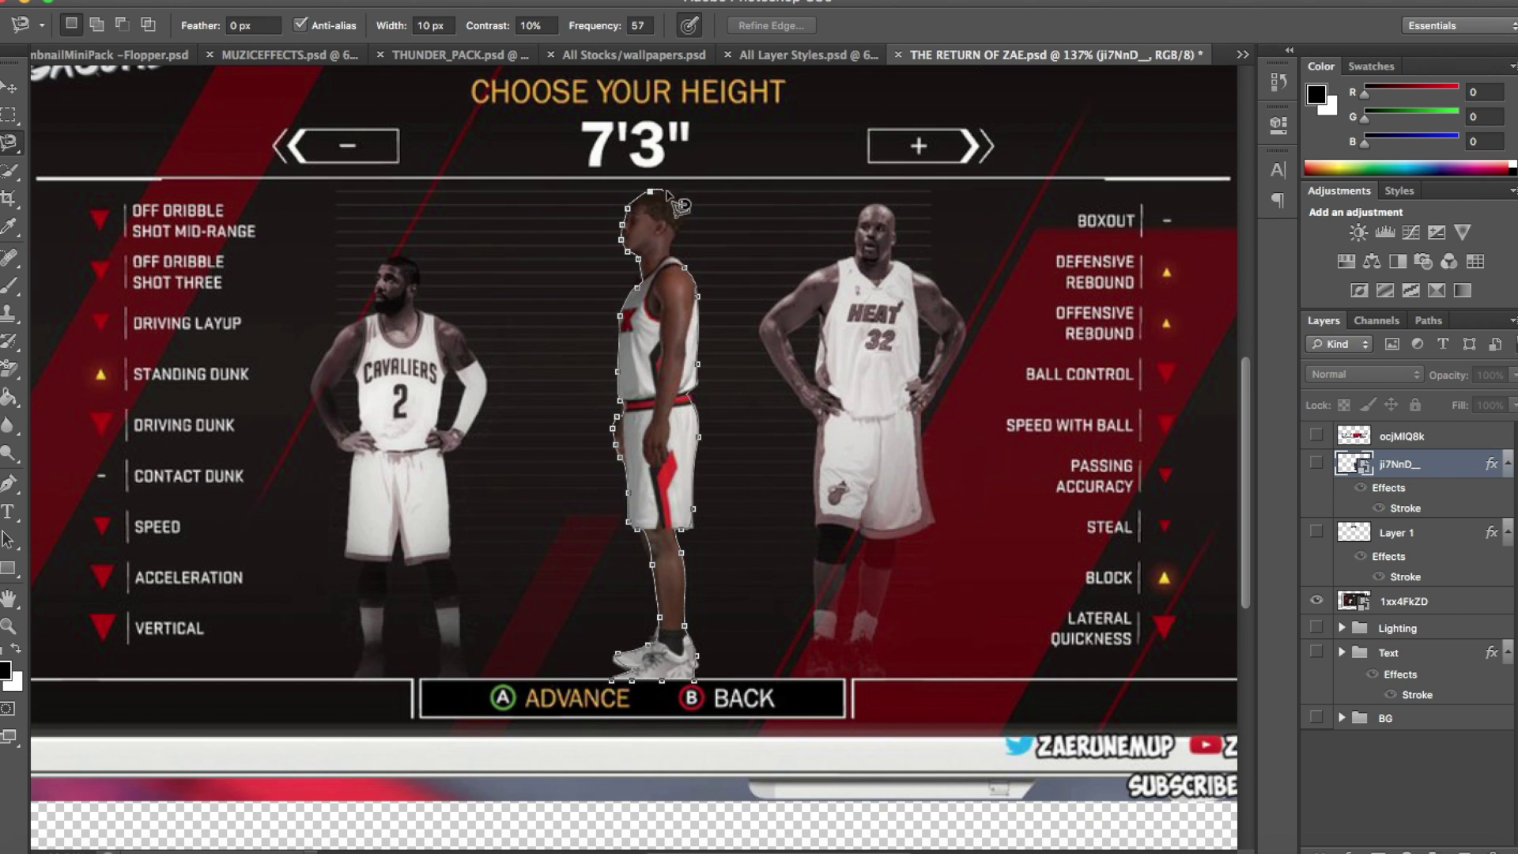
pyautogui.click(672, 253)
# Try copying the player-shaped selection to a new layer from the ji7NnD__ layer.
pyautogui.press('super+j')
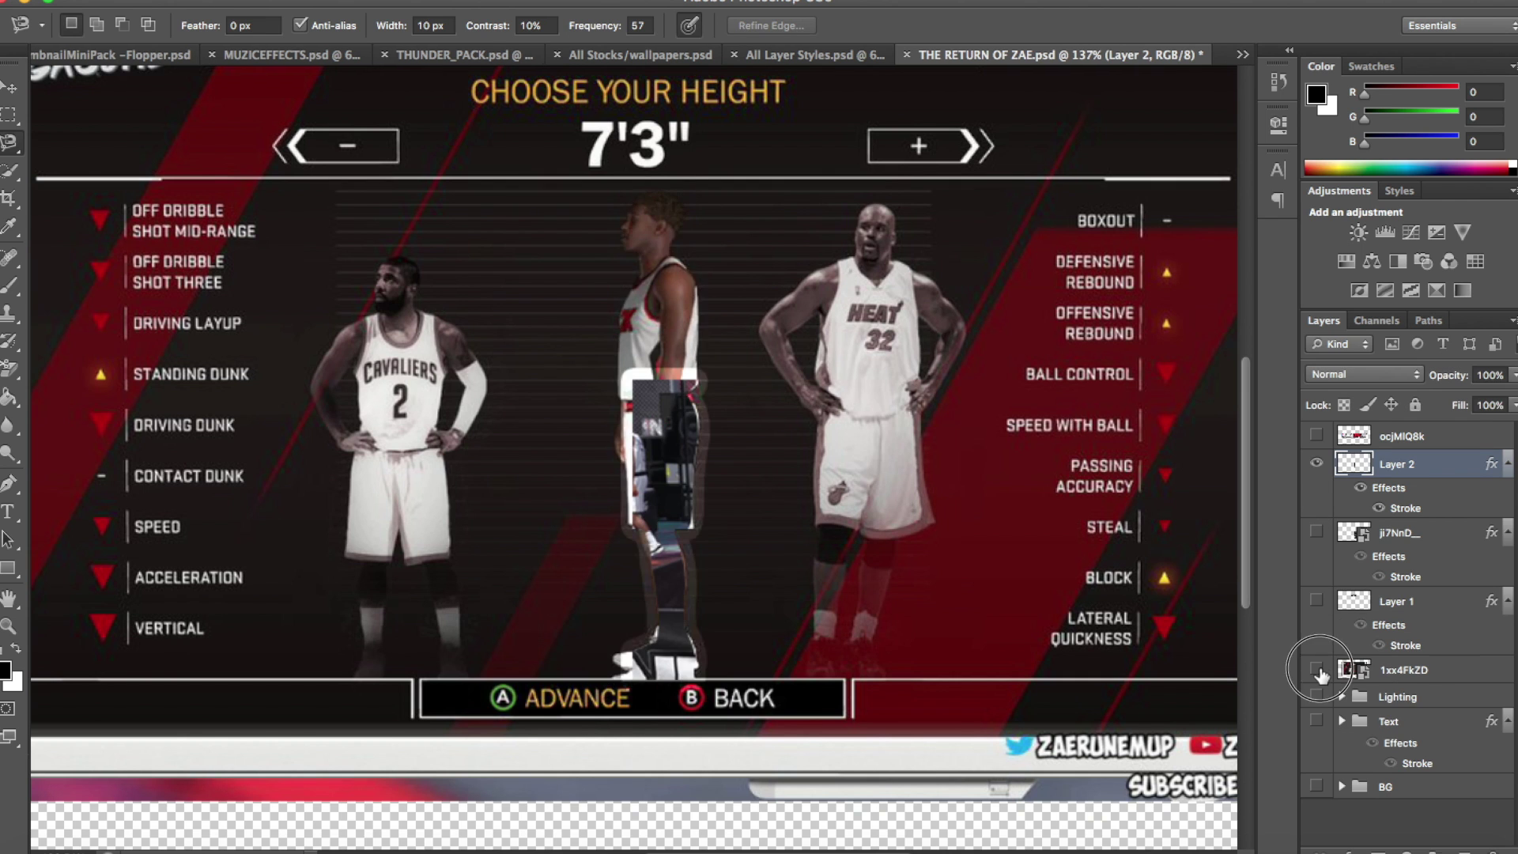
pyautogui.click(1319, 671)
pyautogui.press('super+z')
# Copy the selected player from the 1xx4FkZD layer to a new layer and hide the source layer.
pyautogui.click(1415, 599)
pyautogui.click(1317, 599)
pyautogui.hotkey('ctrl', 'j')
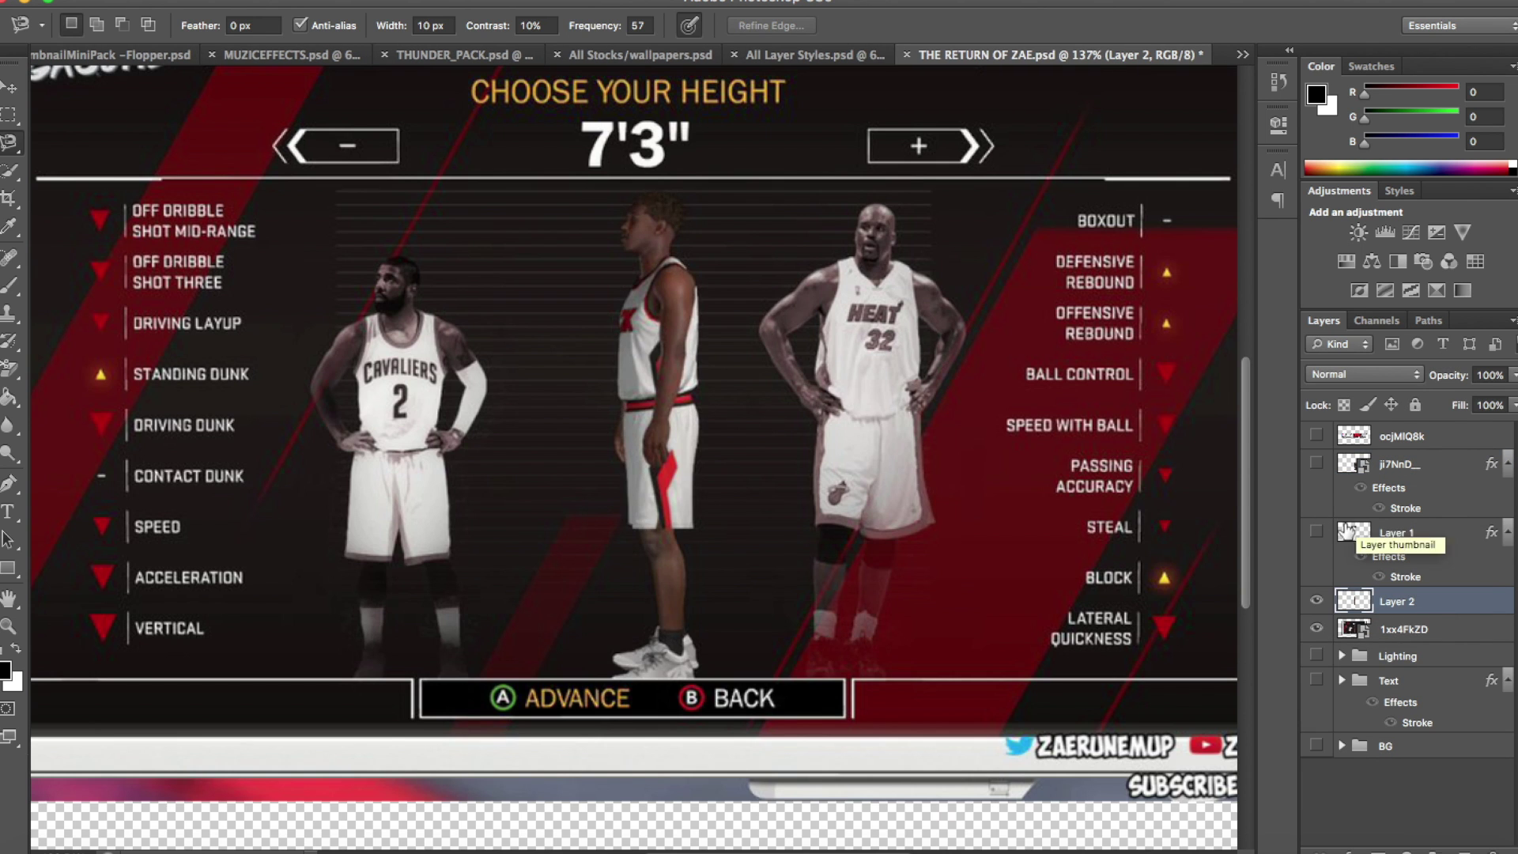
pyautogui.click(1316, 628)
# Add a 15 px outside stroke to the cut-out player layer.
pyautogui.doubleClick(1454, 601)
pyautogui.click(569, 342)
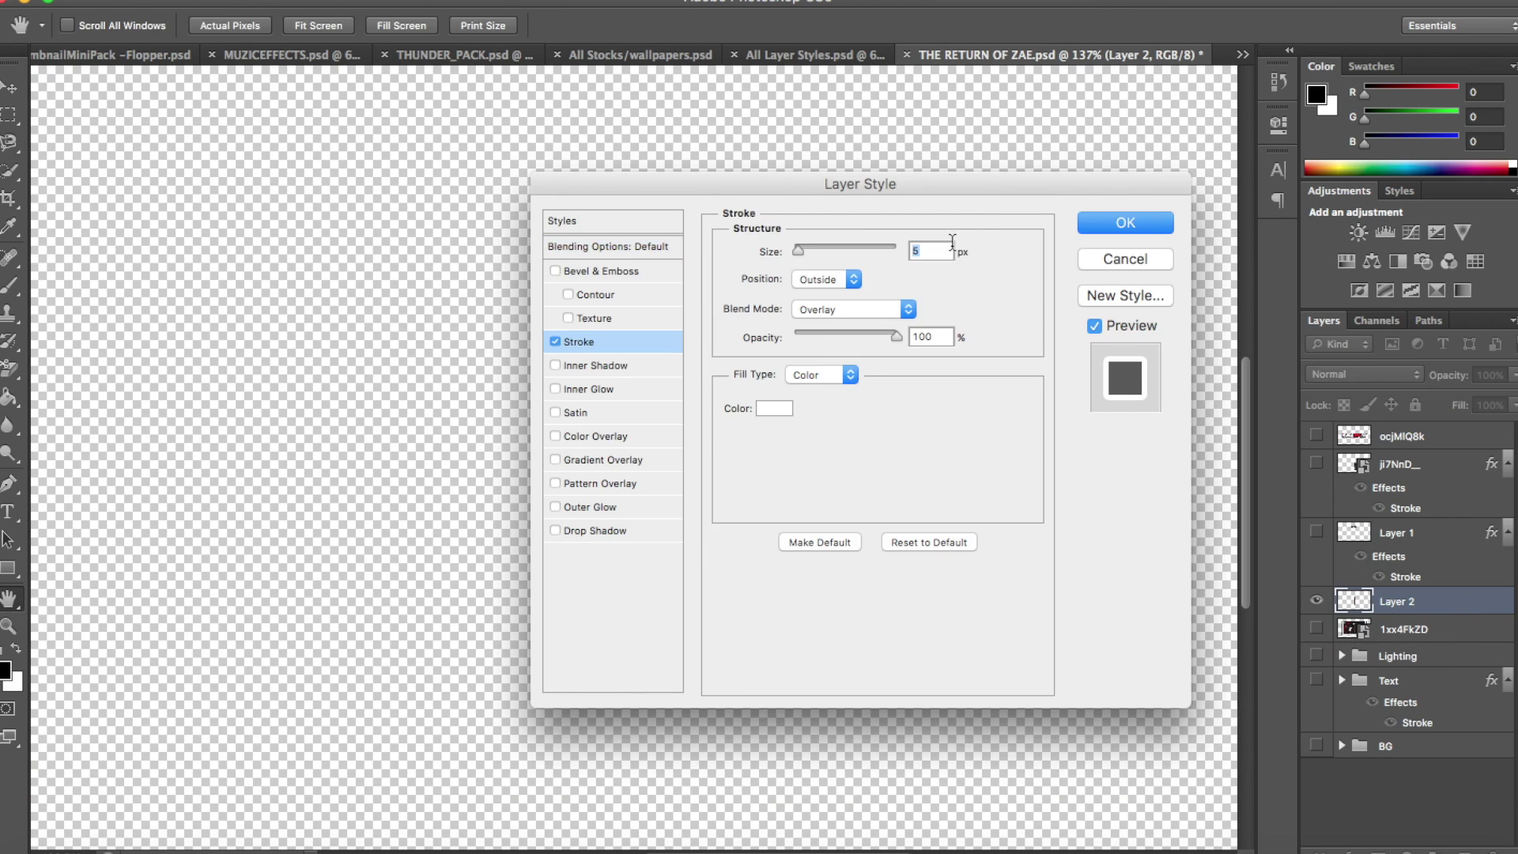
pyautogui.write('15')
pyautogui.click(1139, 224)
# Show the BG group and scale the skills screenshot up to fill the whole canvas.
pyautogui.click(1394, 673)
pyautogui.click(1318, 787)
pyautogui.click(1317, 788)
pyautogui.hotkey('ctrl', '0')
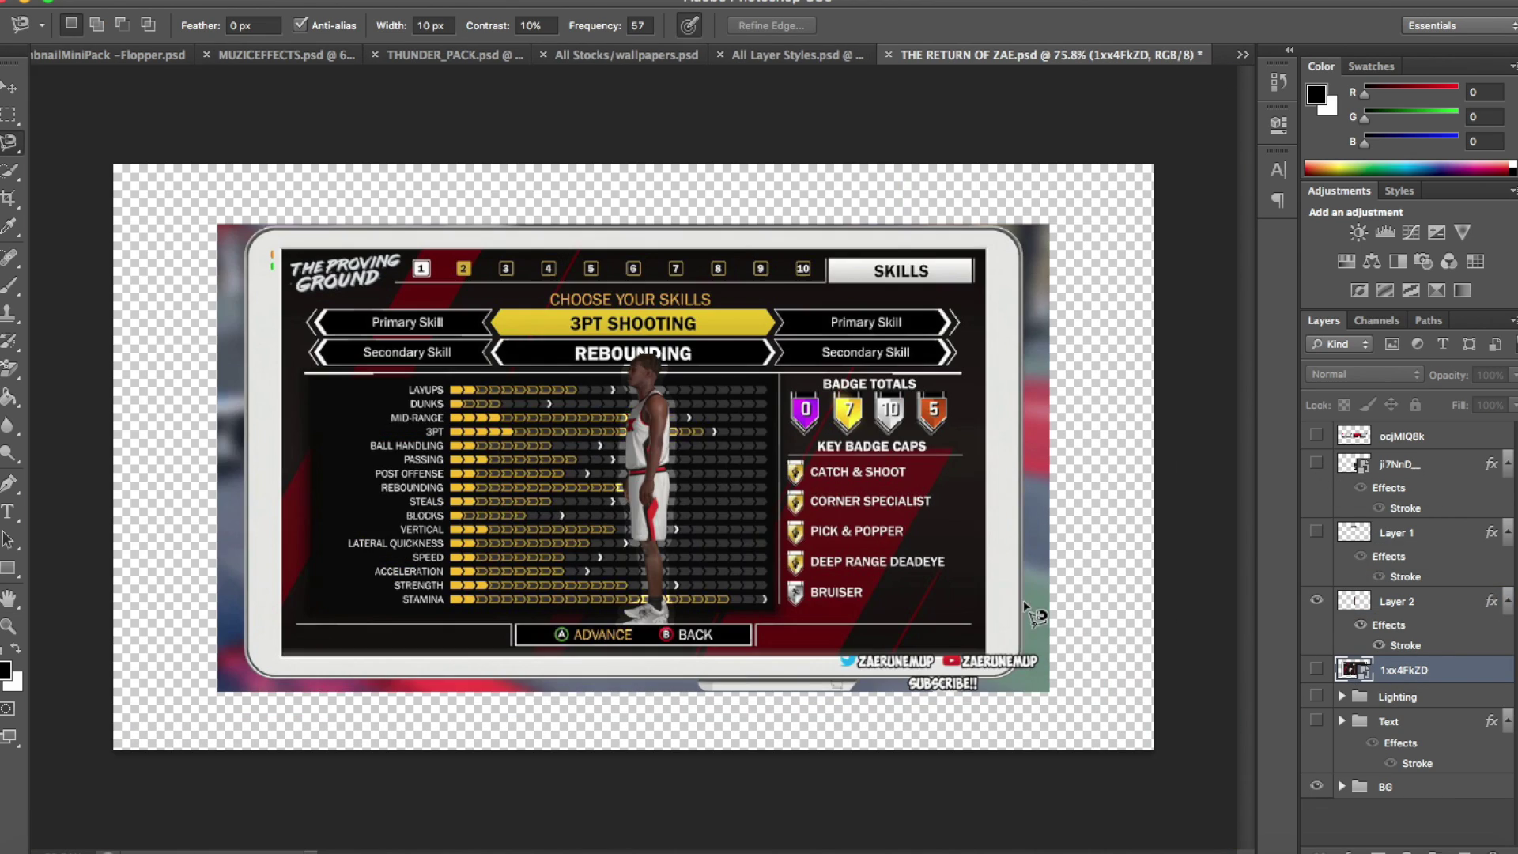
pyautogui.click(15, 88)
pyautogui.click(1385, 789)
pyautogui.press('super+t')
pyautogui.moveTo(459, 387); pyautogui.dragTo(354, 328)
pyautogui.moveTo(945, 632); pyautogui.dragTo(1154, 750)
pyautogui.click(1062, 26)
# Enlarge the BG group slightly beyond the canvas edges.
pyautogui.press('super+t')
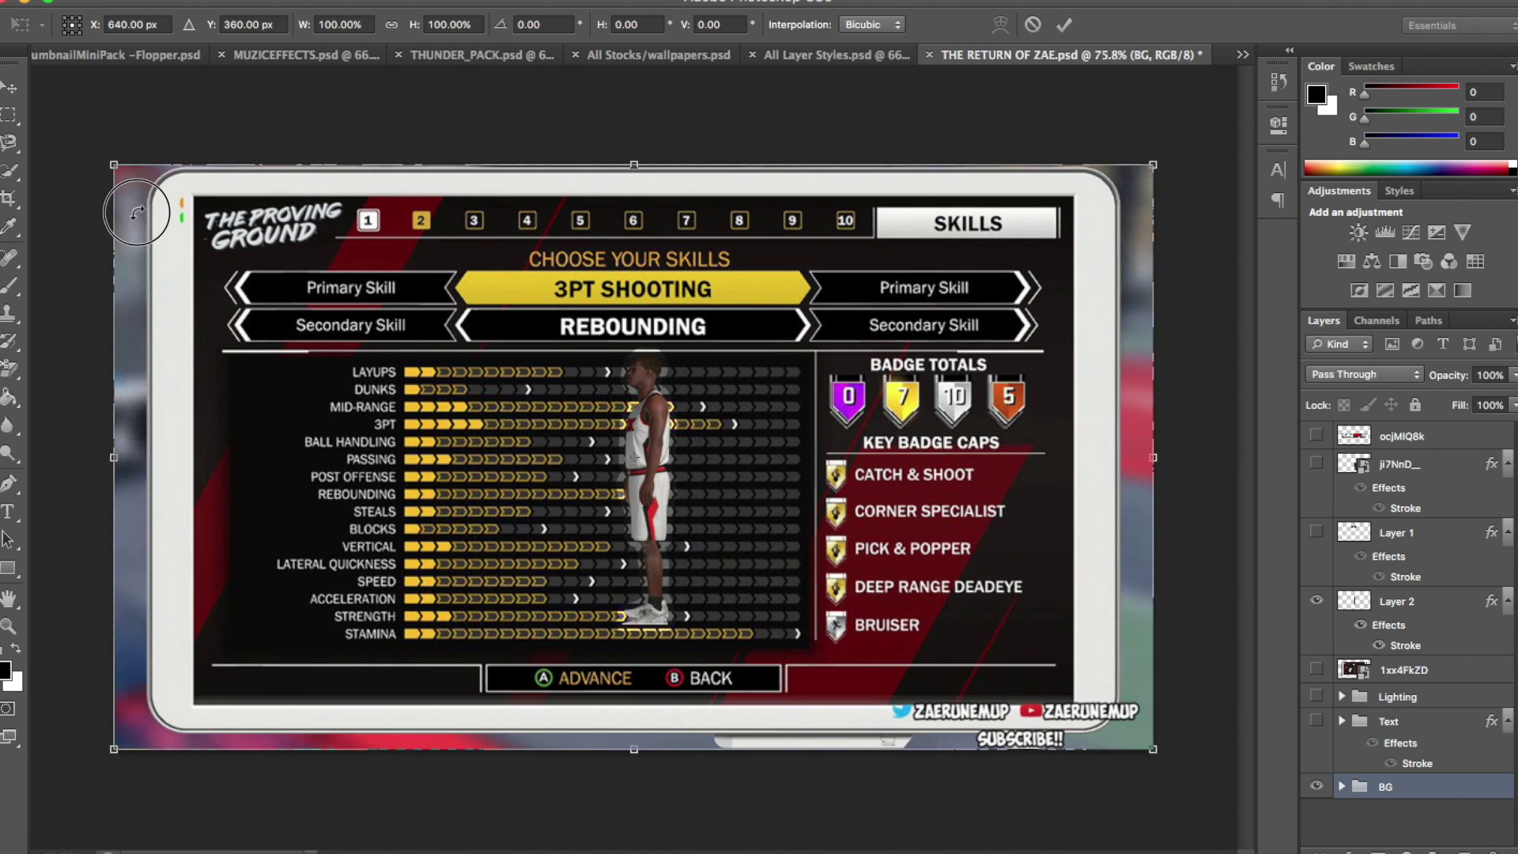
pyautogui.moveTo(130, 209); pyautogui.dragTo(118, 190)
pyautogui.moveTo(1143, 736); pyautogui.dragTo(1168, 761)
pyautogui.click(1063, 27)
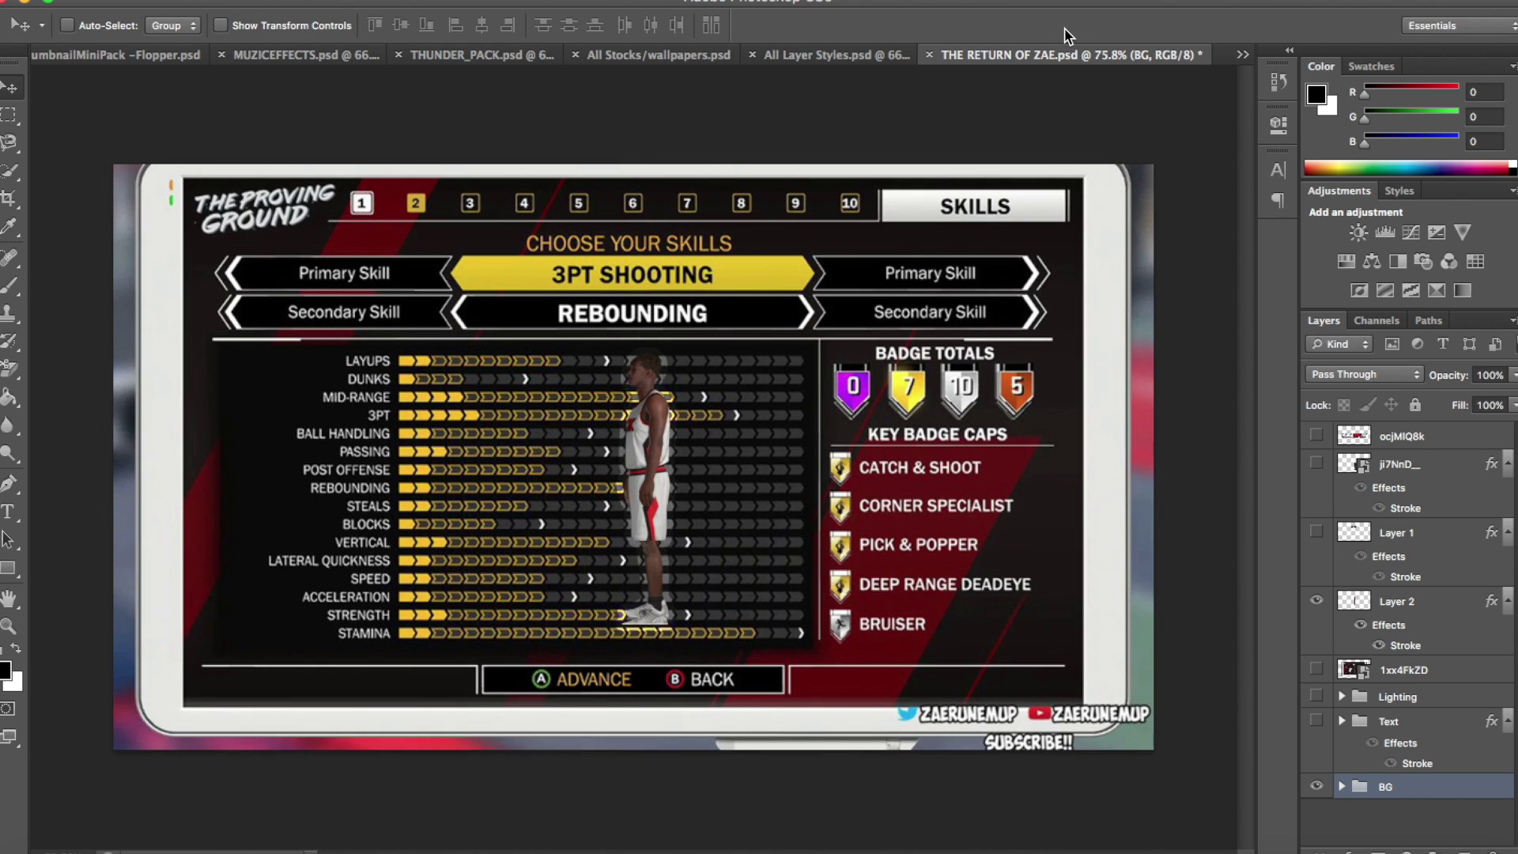
# Nudge the BG group slightly downward on the canvas.
pyautogui.press('Down')
pyautogui.press('Down')
pyautogui.press('Down')
pyautogui.press('Down')
pyautogui.press('Down')
pyautogui.press('Down')
pyautogui.press('Down')
pyautogui.press('Down')
pyautogui.press('Down')
pyautogui.press('Down')
pyautogui.press('Down')
pyautogui.press('Down')
pyautogui.press('Down')
pyautogui.press('Down')
# Delete the 1xx4FkZD layer, then move the player cut-out to the right side of the canvas and hide it.
pyautogui.click(1440, 671)
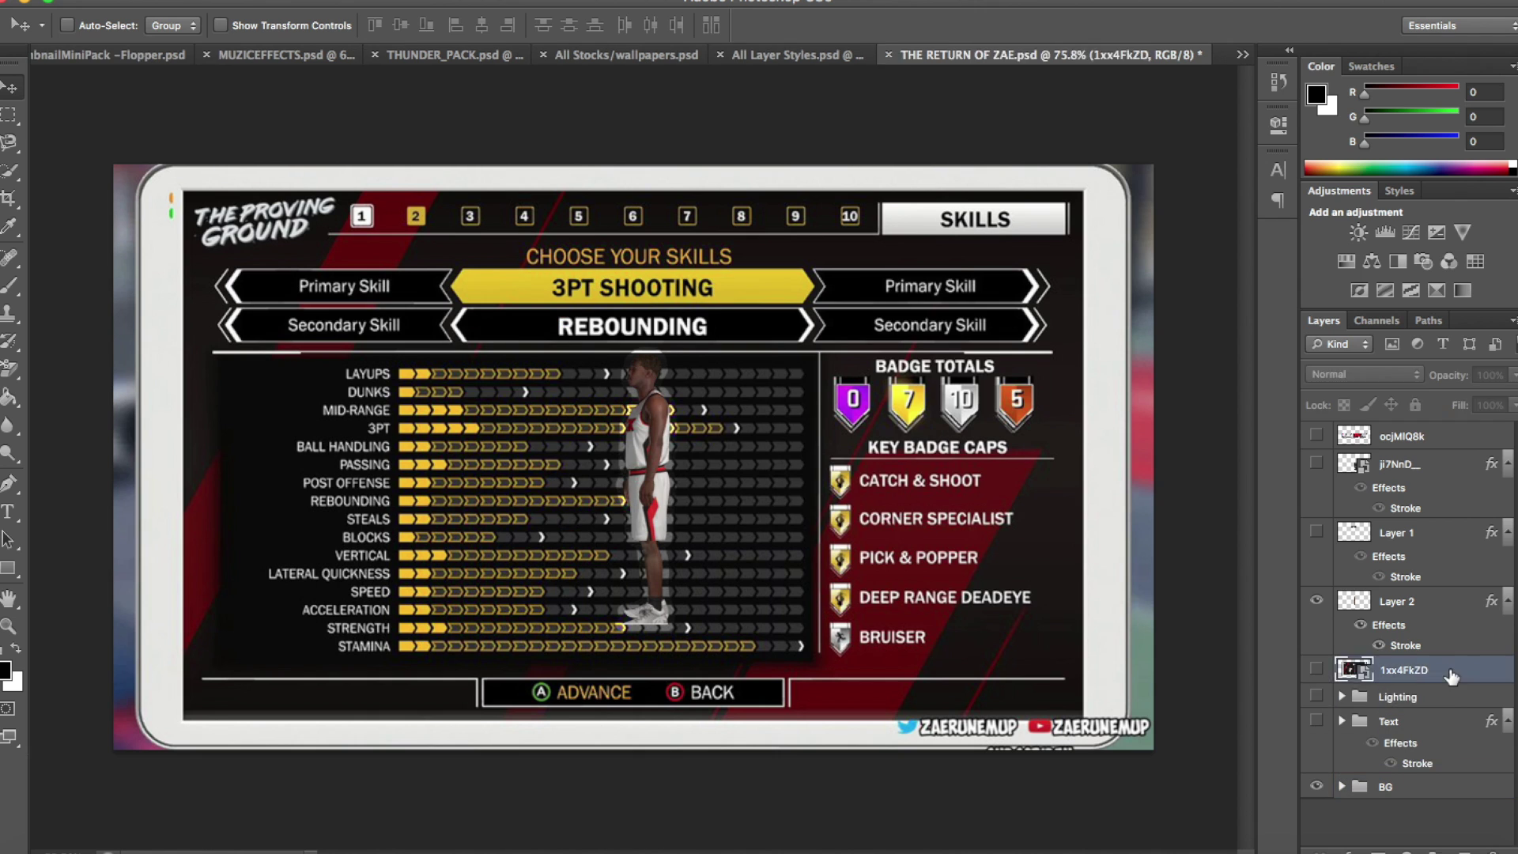
pyautogui.press('Delete')
pyautogui.click(1353, 601)
pyautogui.hotkey('ctrl', 't')
pyautogui.moveTo(669, 354); pyautogui.dragTo(719, 221)
pyautogui.press('super+z')
pyautogui.press('Return')
pyautogui.moveTo(658, 416); pyautogui.dragTo(1042, 484)
pyautogui.click(1316, 601)
# Show the height label, scale it to 162.48%, rotate it -11.60 degrees, place it in the canvas's upper-left corner, and hide it.
pyautogui.click(1317, 533)
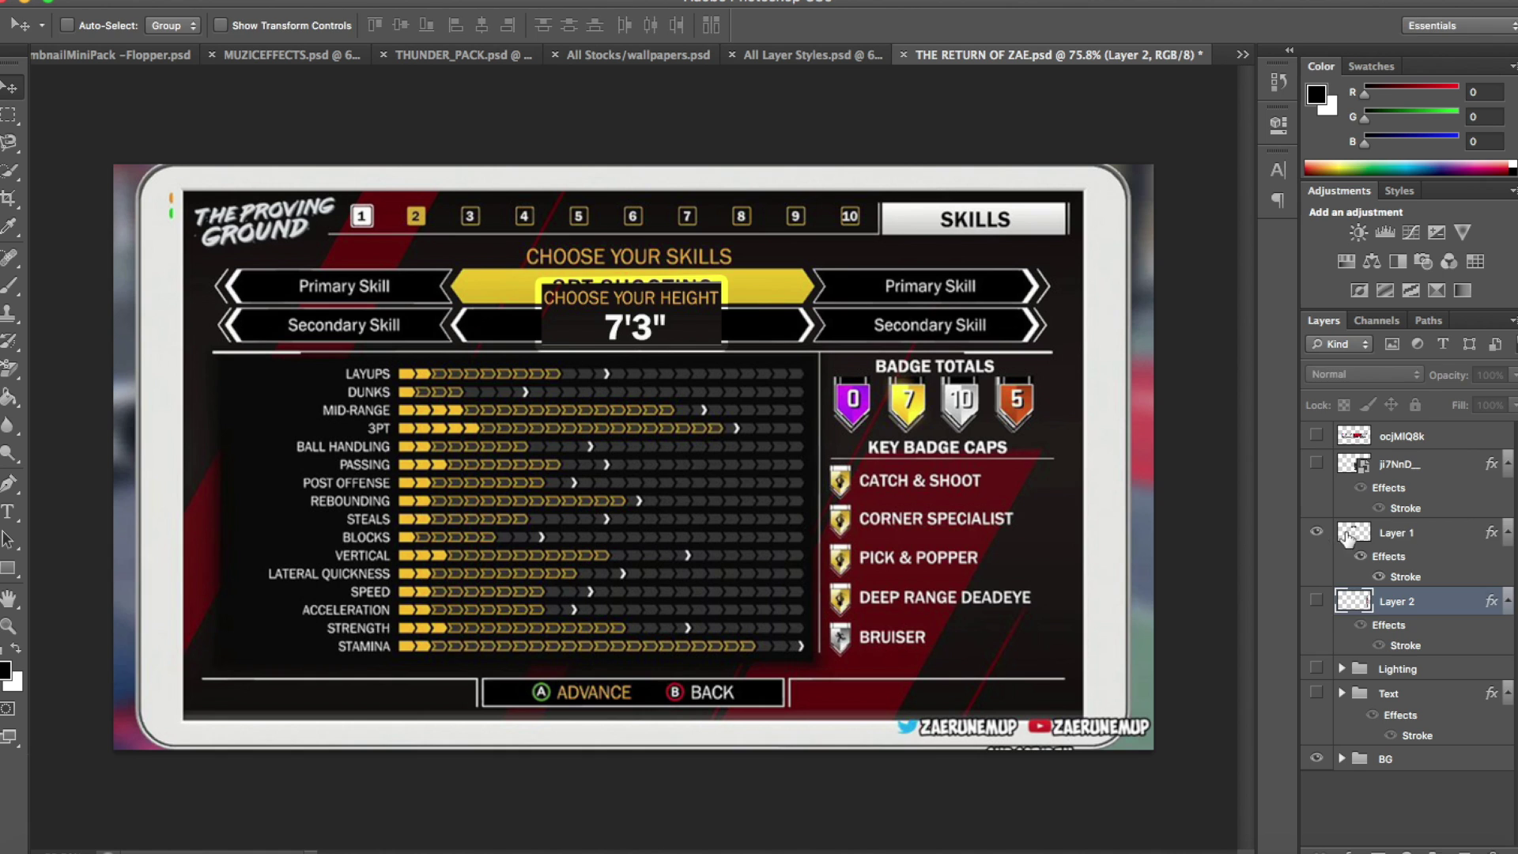
pyautogui.click(1352, 534)
pyautogui.press('super+t')
pyautogui.moveTo(737, 265); pyautogui.dragTo(736, 235)
pyautogui.moveTo(548, 363); pyautogui.dragTo(451, 431)
pyautogui.moveTo(624, 323); pyautogui.dragTo(309, 237)
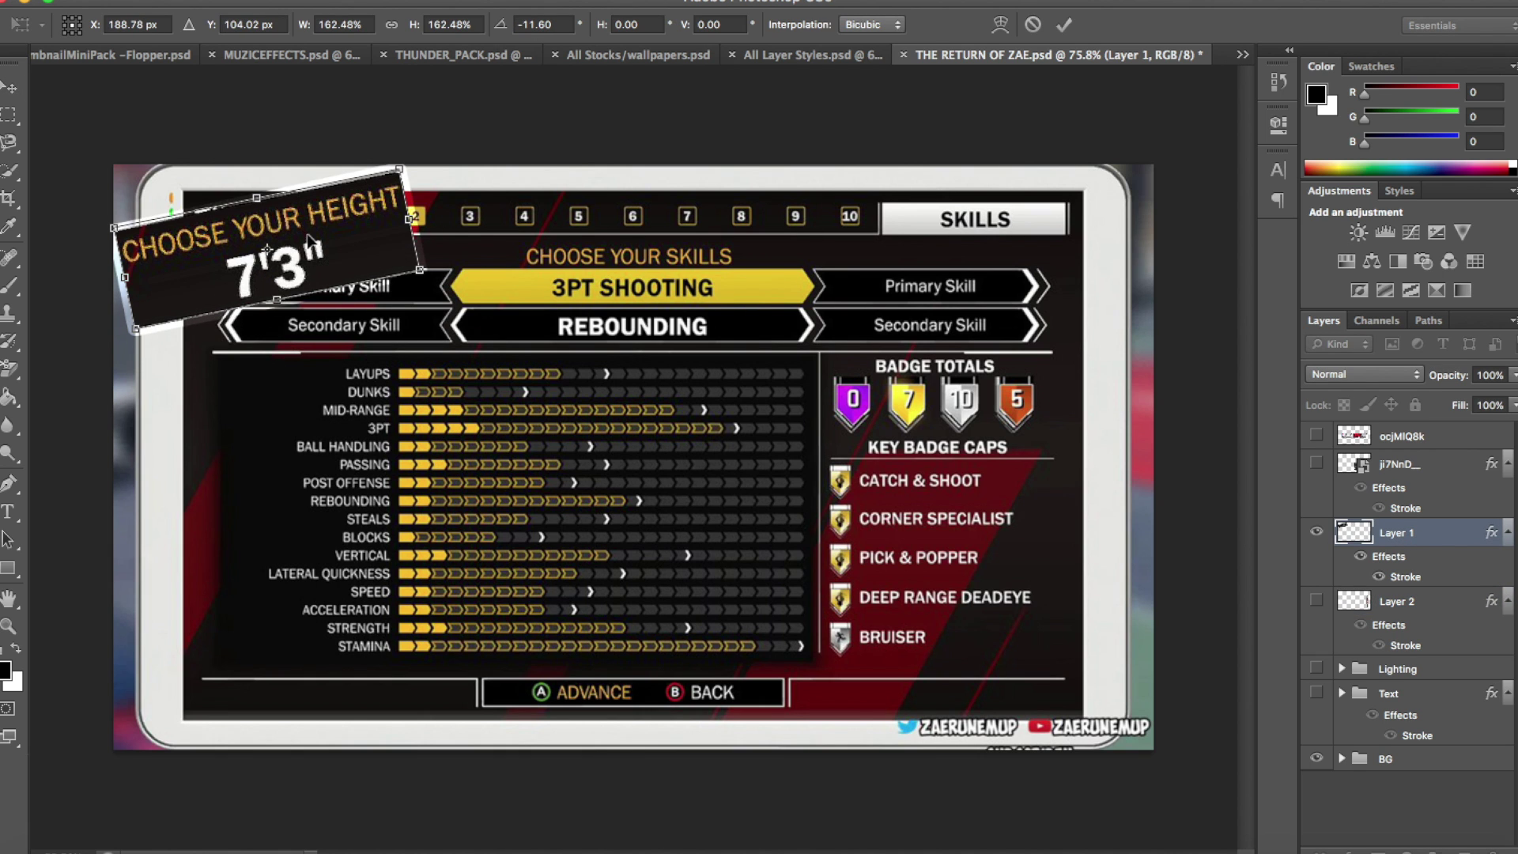
pyautogui.click(1062, 24)
pyautogui.click(1316, 532)
# Show and select the ji7NnD__ court image layer.
pyautogui.click(1317, 464)
pyautogui.click(1395, 464)
pyautogui.hotkey('ctrl', 't')
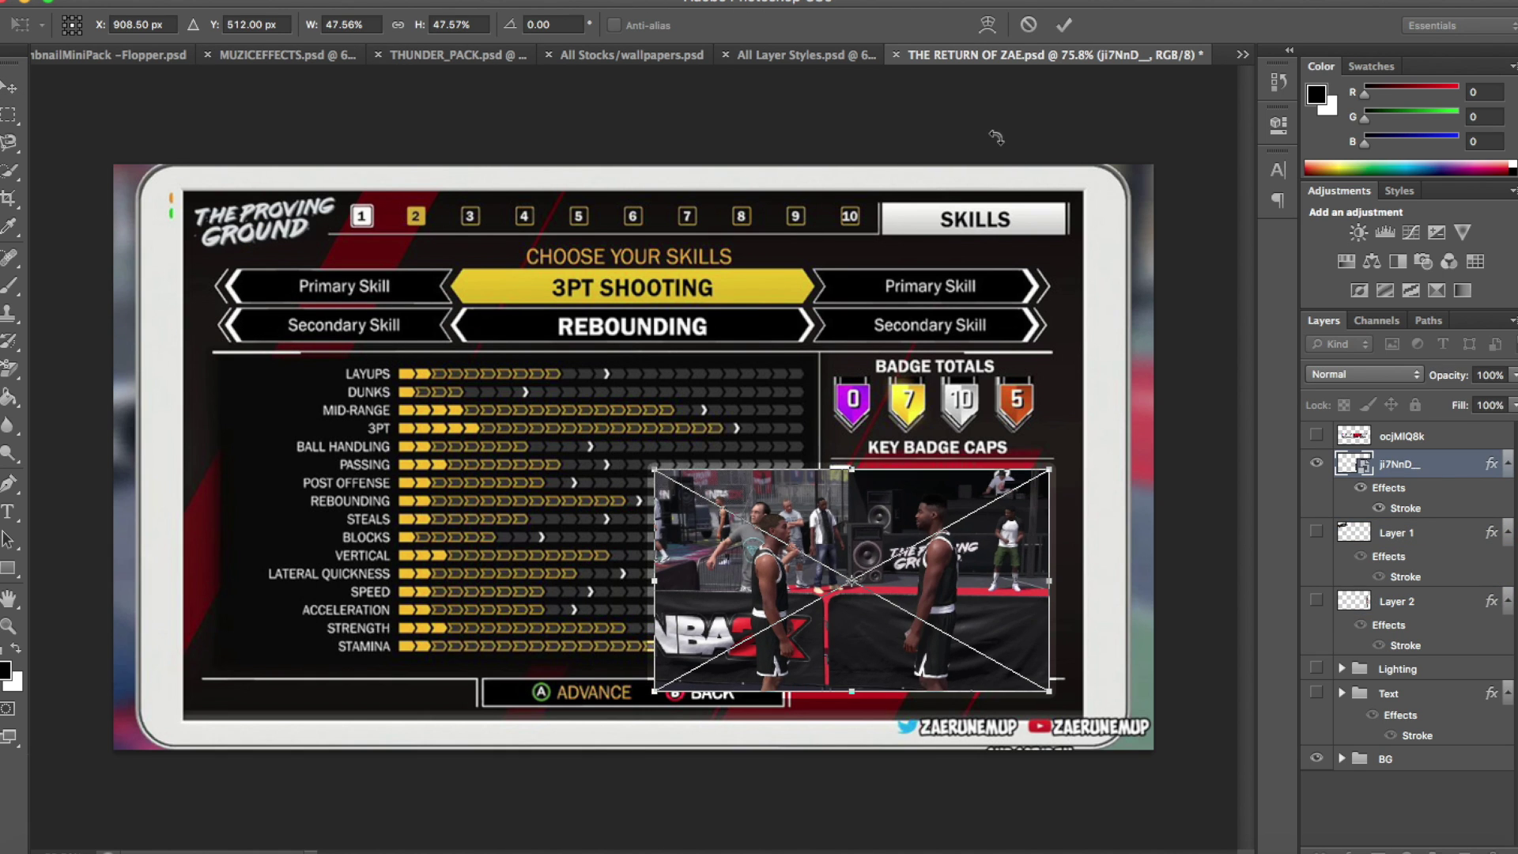
pyautogui.moveTo(1062, 457); pyautogui.dragTo(1078, 489)
pyautogui.moveTo(902, 558); pyautogui.dragTo(353, 614)
pyautogui.moveTo(113, 465); pyautogui.dragTo(63, 546)
pyautogui.moveTo(327, 571); pyautogui.dragTo(1055, 599)
pyautogui.moveTo(773, 609); pyautogui.dragTo(831, 481)
pyautogui.moveTo(1034, 622); pyautogui.dragTo(1005, 608)
pyautogui.moveTo(782, 630)
pyautogui.mouseDown()
pyautogui.moveTo(779, 595)
pyautogui.moveTo(824, 484)
pyautogui.mouseUp()
pyautogui.moveTo(1006, 627)
pyautogui.mouseDown()
pyautogui.moveTo(292, 702)
pyautogui.moveTo(518, 375)
pyautogui.mouseUp()
pyautogui.press('Escape')
# Move the ji7NnD__ court image toward the centre of the canvas, and trim strips off its right and left sides.
pyautogui.moveTo(842, 573); pyautogui.dragTo(654, 481)
pyautogui.press('m')
pyautogui.moveTo(790, 306); pyautogui.dragTo(839, 626)
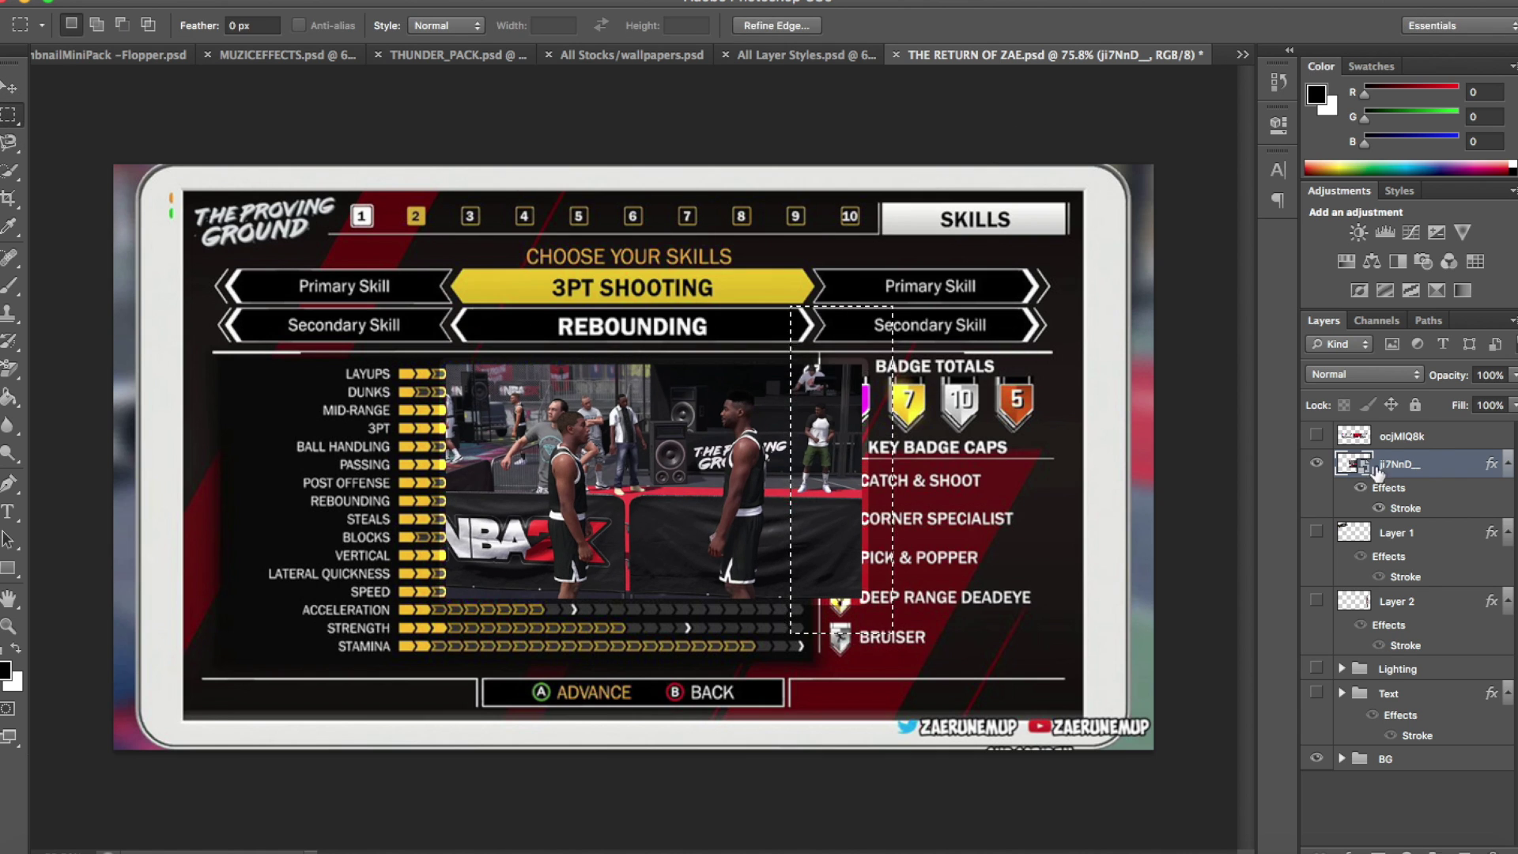
pyautogui.press('Delete')
pyautogui.moveTo(395, 321); pyautogui.dragTo(525, 613)
pyautogui.press('Delete')
pyautogui.click(11, 87)
pyautogui.press('super+d')
# Rotate the court image 13.36 degrees and place it in the canvas's lower-left corner.
pyautogui.press('super+t')
pyautogui.moveTo(499, 350); pyautogui.dragTo(533, 318)
pyautogui.moveTo(651, 435); pyautogui.dragTo(225, 636)
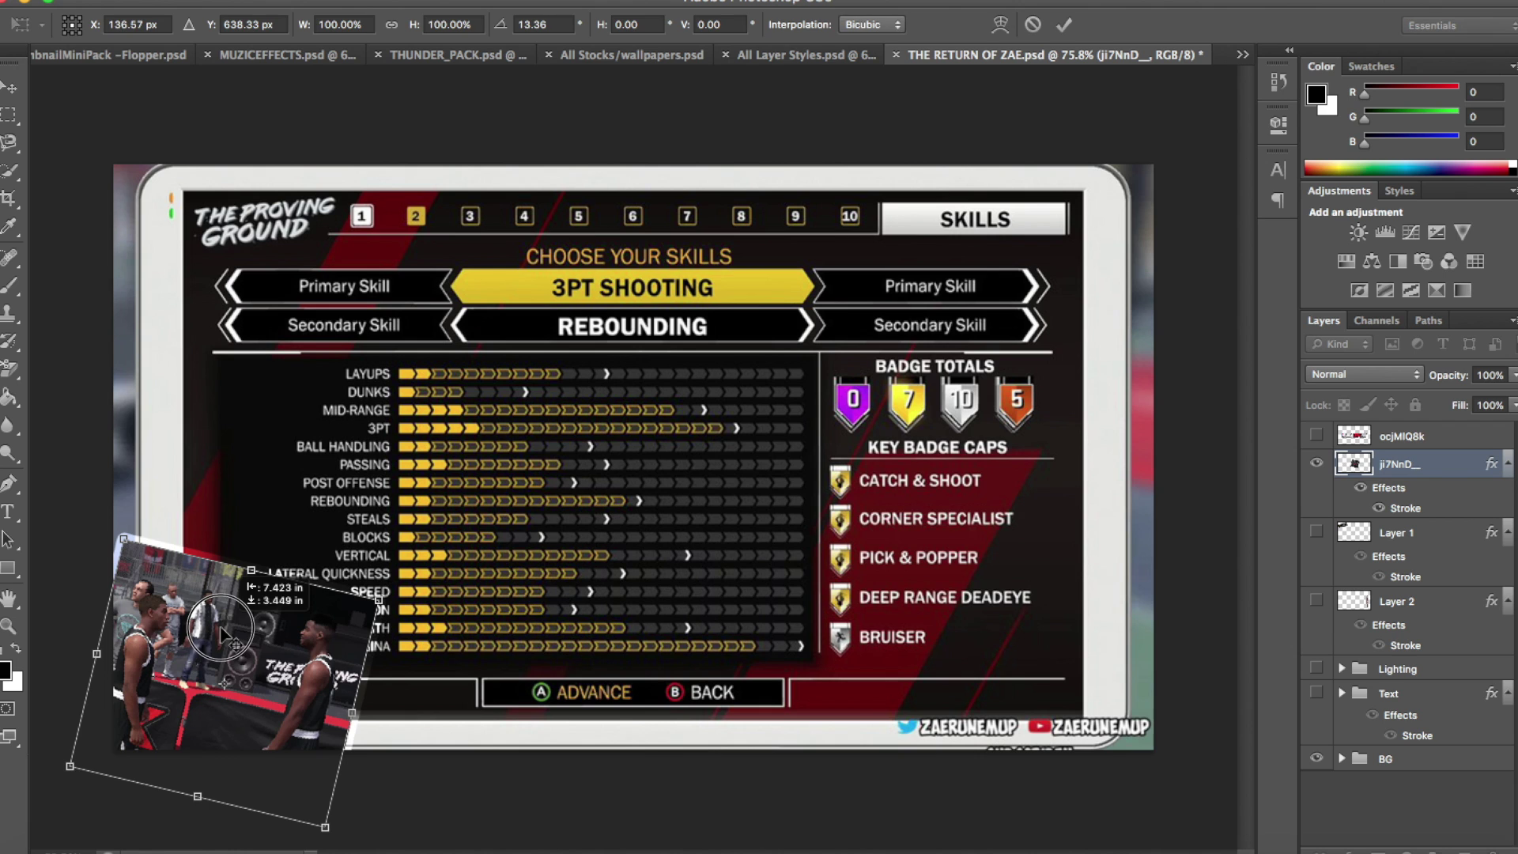
pyautogui.click(1063, 25)
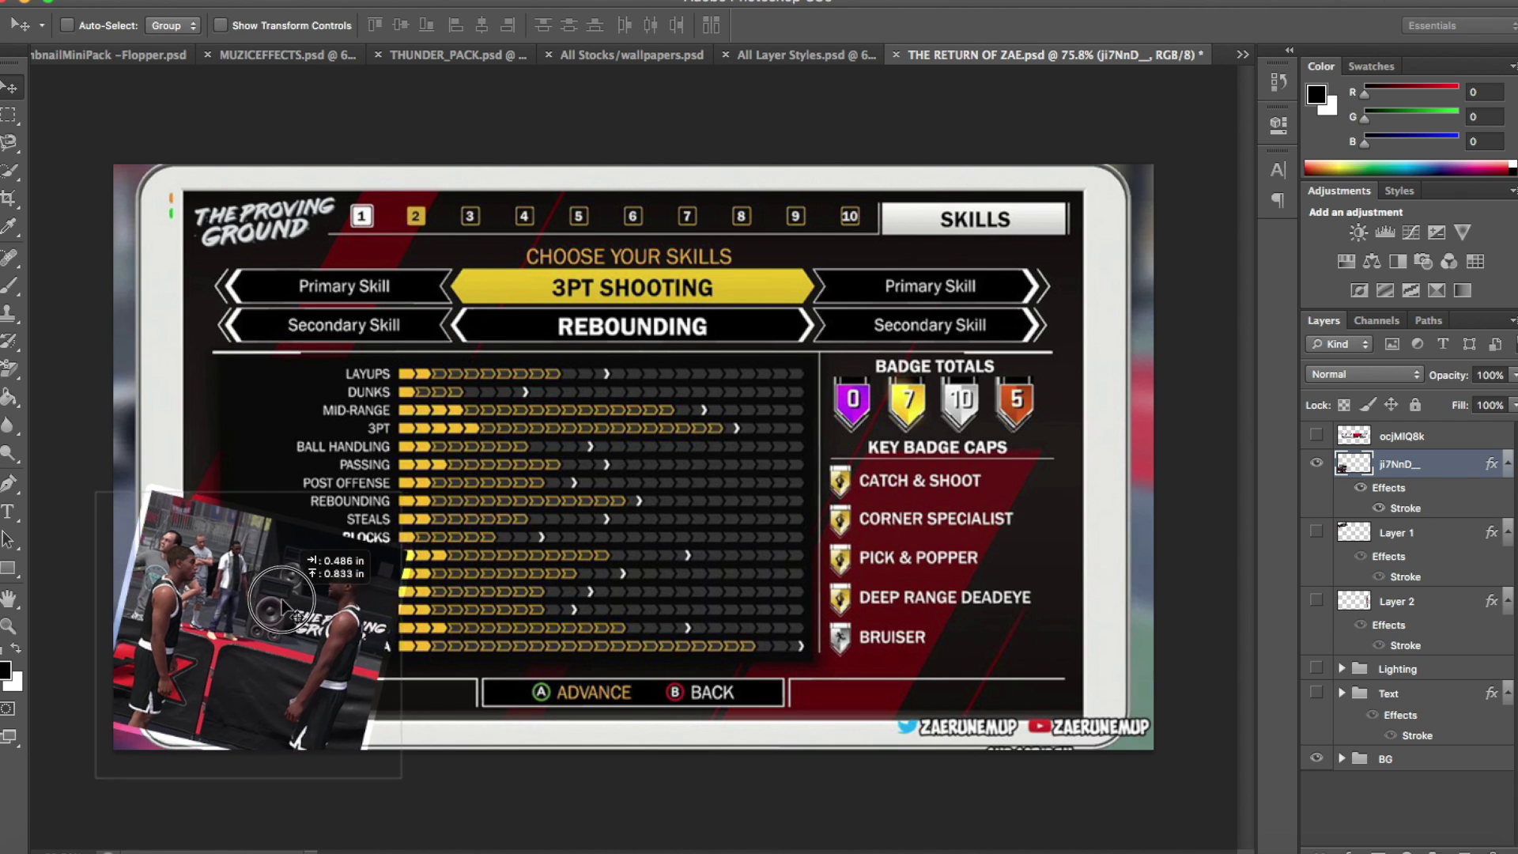
# Show Layer 1, Layer 2 and the Text group, and move the Text group to the top of the layer stack.
pyautogui.click(1317, 532)
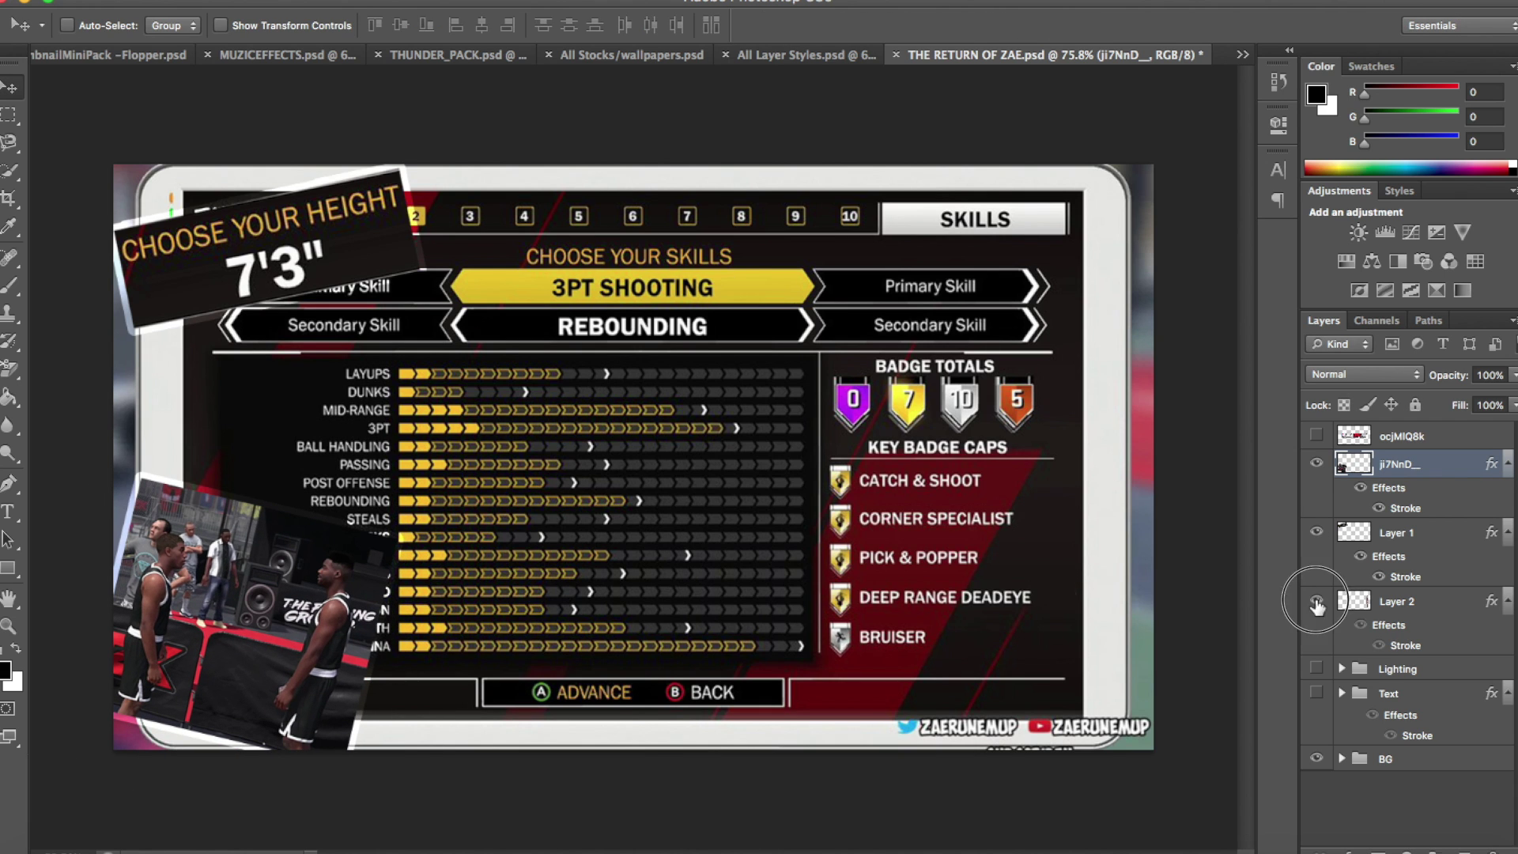
pyautogui.click(1317, 601)
pyautogui.click(1316, 692)
pyautogui.moveTo(1445, 693); pyautogui.dragTo(1451, 426)
# Show the ocjMlQ8k logo, move it to the top of the Text group, and place it above the title lines.
pyautogui.click(1316, 502)
pyautogui.moveTo(1452, 506); pyautogui.dragTo(1404, 465)
pyautogui.click(1342, 435)
pyautogui.moveTo(1411, 720); pyautogui.dragTo(1413, 488)
pyautogui.moveTo(747, 465); pyautogui.dragTo(758, 245)
pyautogui.click(1342, 435)
# Scale the Text group and position it around the middle of the canvas.
pyautogui.press('super+t')
pyautogui.moveTo(825, 405); pyautogui.dragTo(838, 525)
pyautogui.moveTo(253, 302); pyautogui.dragTo(467, 389)
pyautogui.moveTo(629, 431); pyautogui.dragTo(473, 342)
pyautogui.click(1068, 26)
pyautogui.press('super+t')
pyautogui.moveTo(903, 552); pyautogui.dragTo(965, 578)
pyautogui.click(1068, 27)
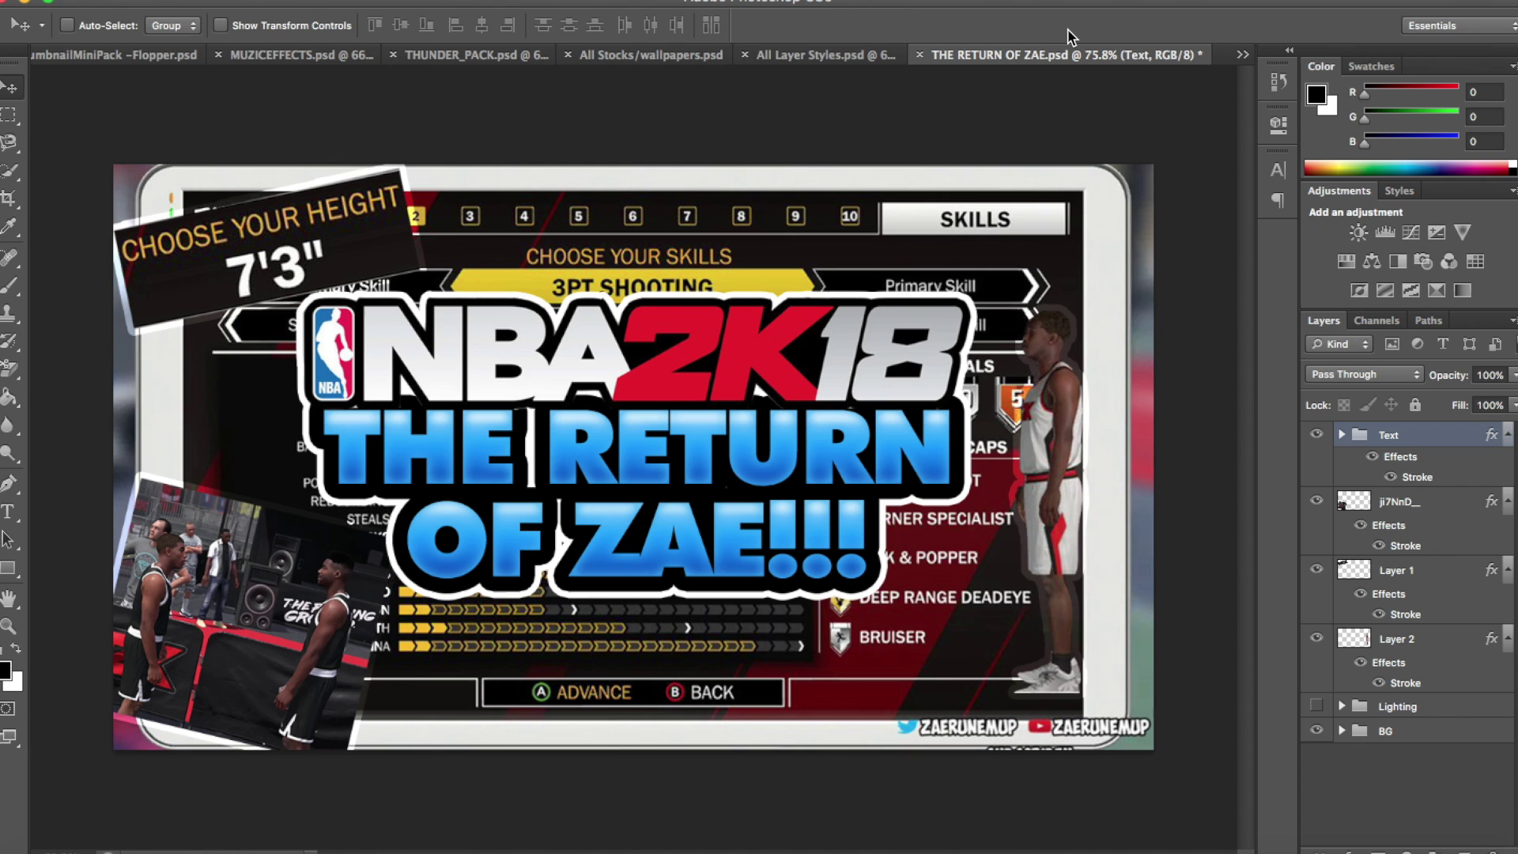
pyautogui.hotkey('ctrl', 'z')
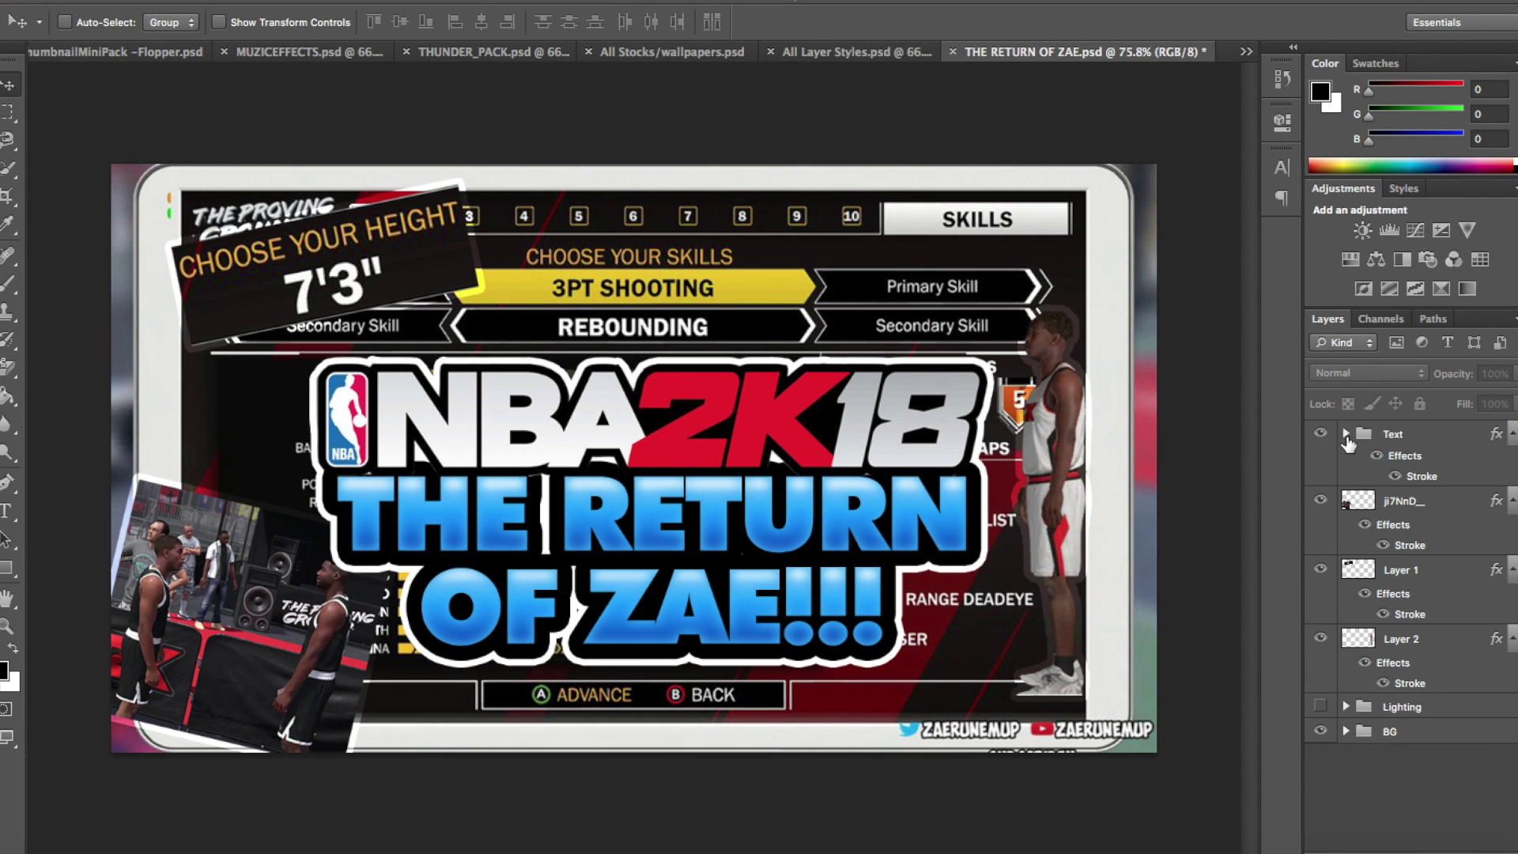
# Replace the title line THE RETURN in the Text group with THE BEST.
pyautogui.click(1346, 434)
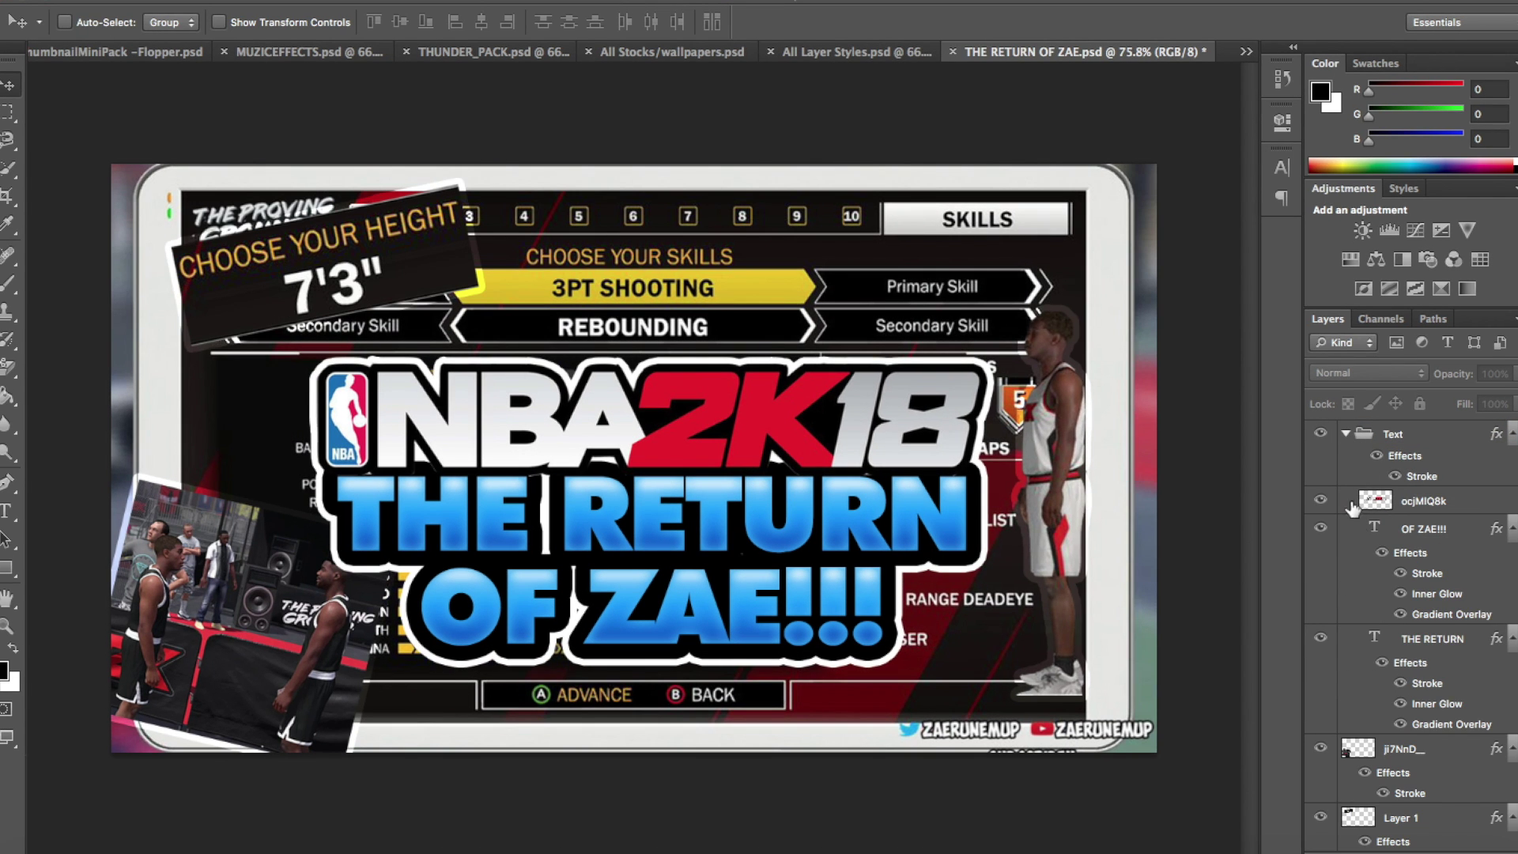
pyautogui.doubleClick(1374, 528)
pyautogui.click(923, 22)
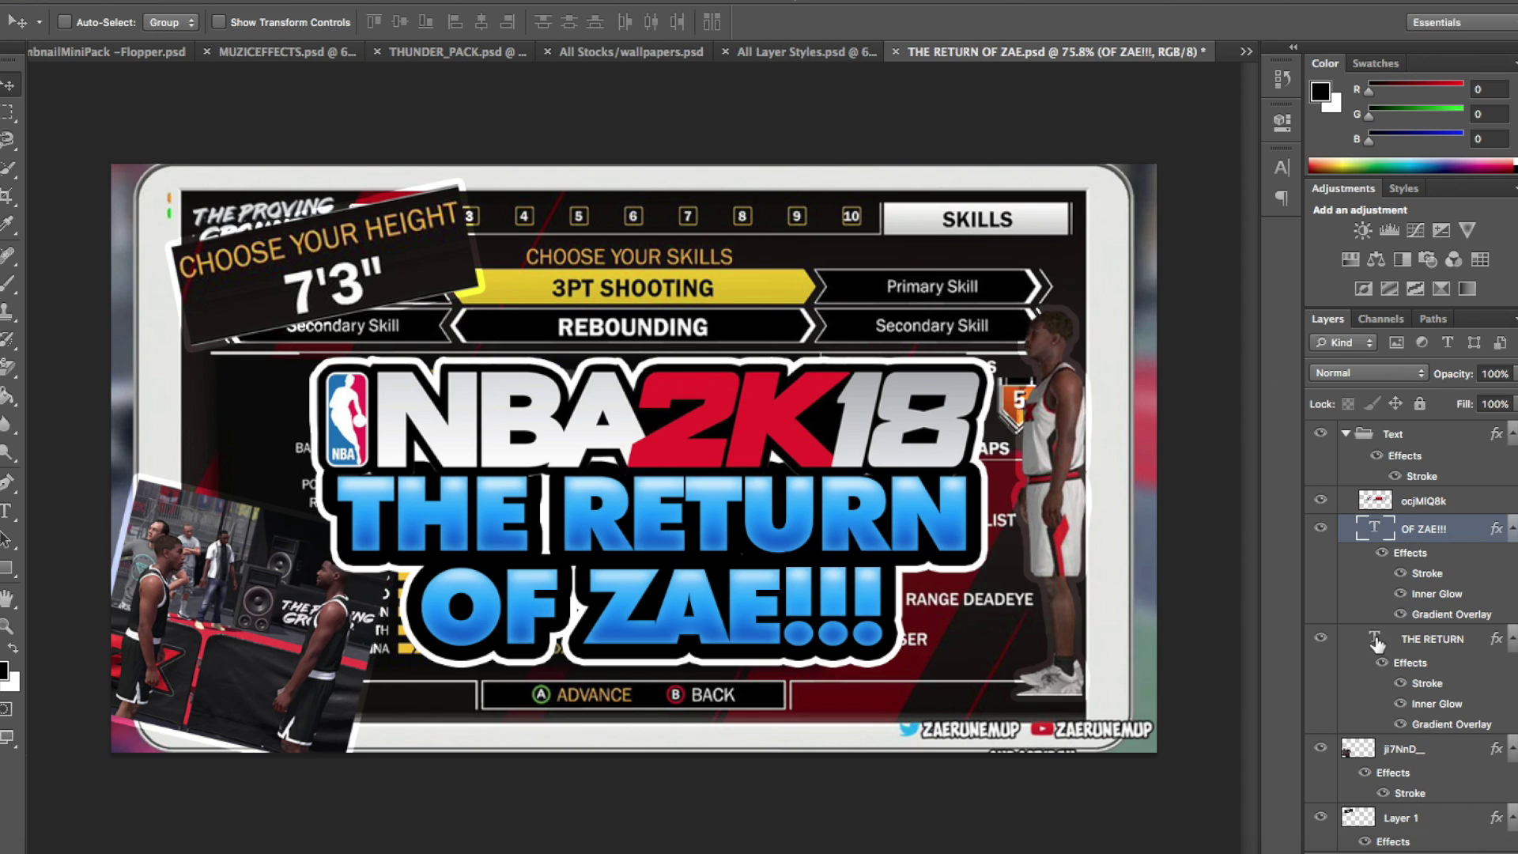
pyautogui.doubleClick(1375, 638)
pyautogui.write('THE BEST')
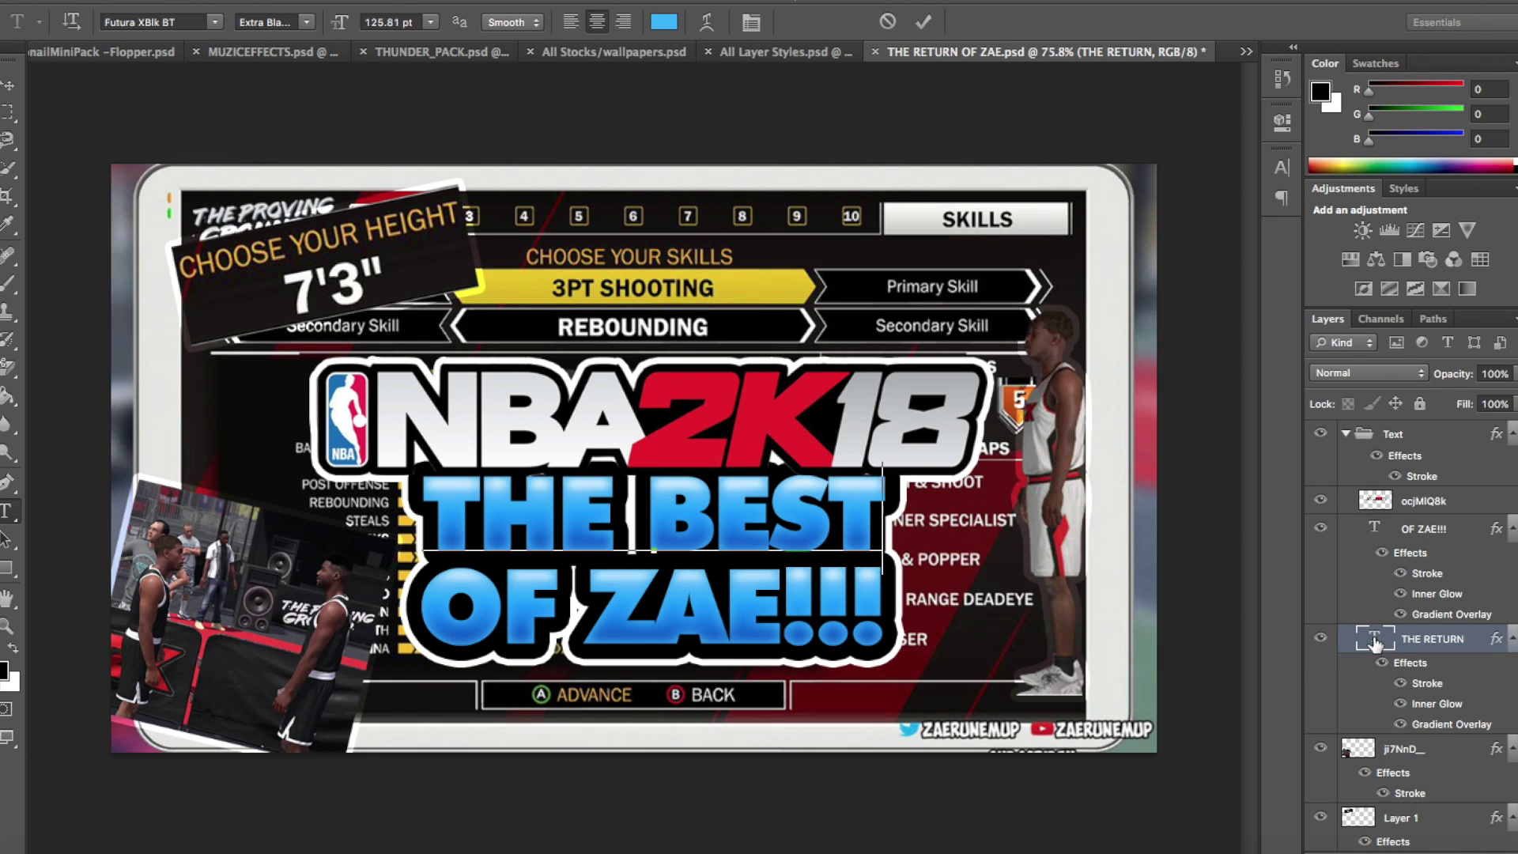
pyautogui.click(924, 26)
# Enlarge the THE BEST text to 155.81 pt.
pyautogui.doubleClick(1374, 638)
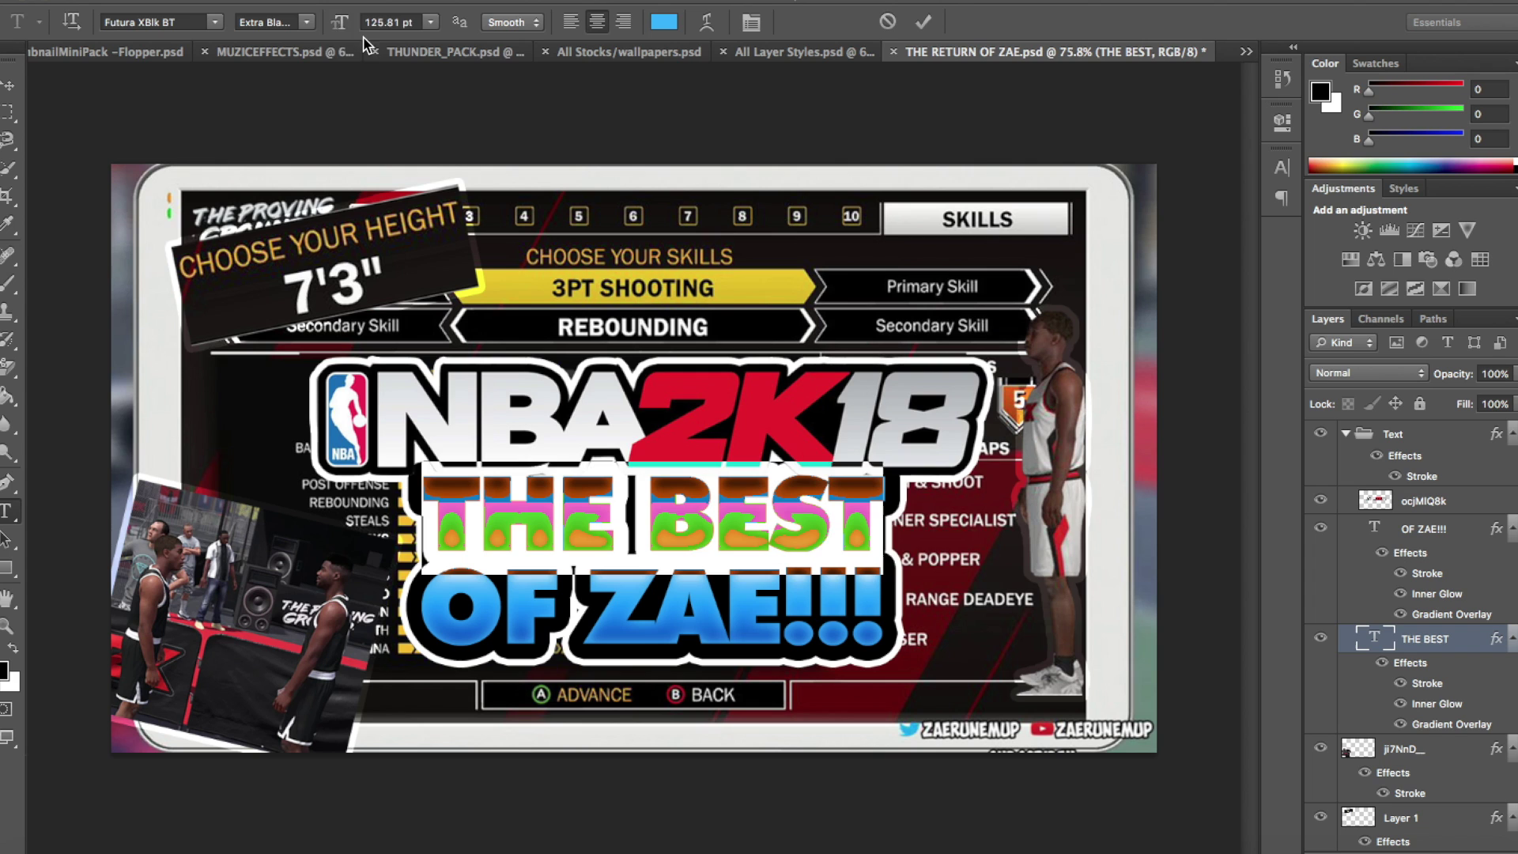
pyautogui.moveTo(346, 26); pyautogui.dragTo(369, 30)
pyautogui.click(923, 25)
pyautogui.click(923, 22)
pyautogui.press('v')
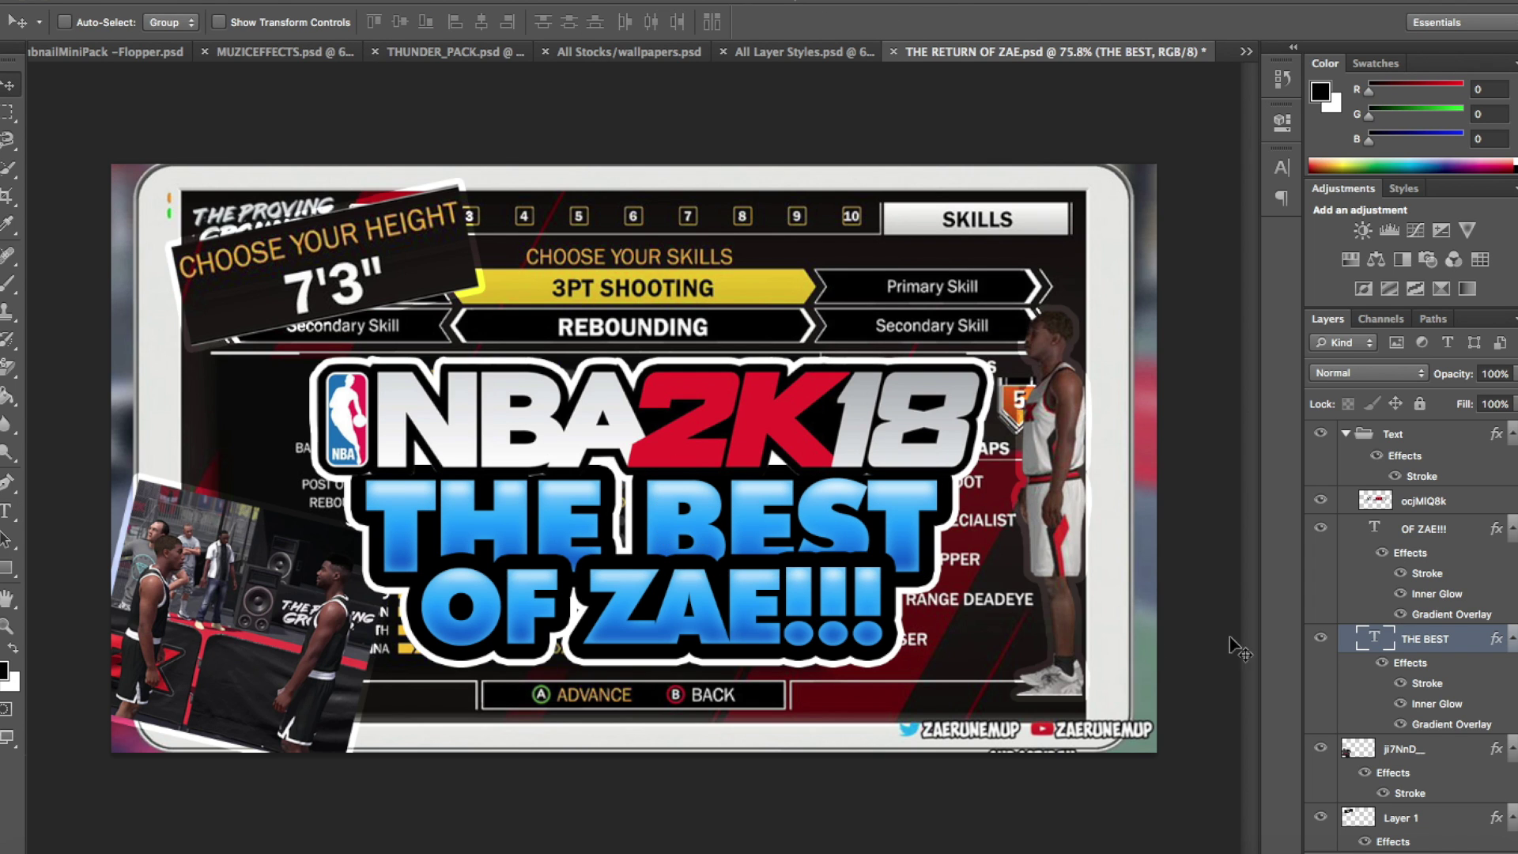
# Change the lowest title line to CENTER BUILD!!! and move it slightly down, clear of the line above.
pyautogui.doubleClick(1378, 530)
pyautogui.press('BackSpace')
pyautogui.write('CENTER BU')
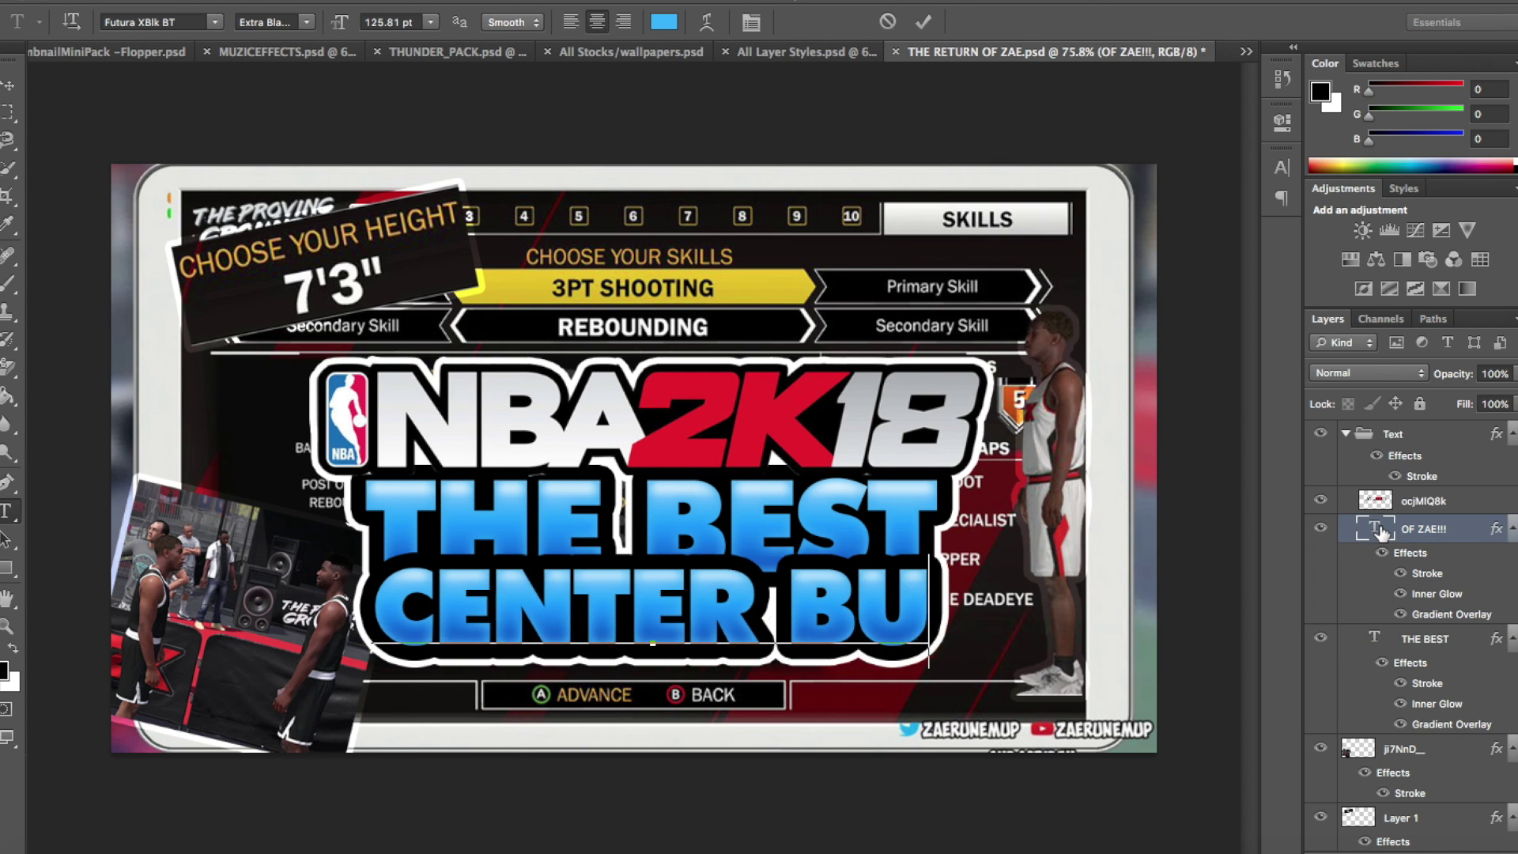
pyautogui.write('ILD!!!')
pyautogui.click(924, 22)
pyautogui.press('v')
pyautogui.moveTo(667, 593); pyautogui.dragTo(667, 625)
# Move the whole Text group slightly up and right on the canvas.
pyautogui.click(1346, 434)
pyautogui.click(1399, 776)
pyautogui.click(1396, 435)
pyautogui.moveTo(696, 457); pyautogui.dragTo(716, 422)
pyautogui.click(1346, 434)
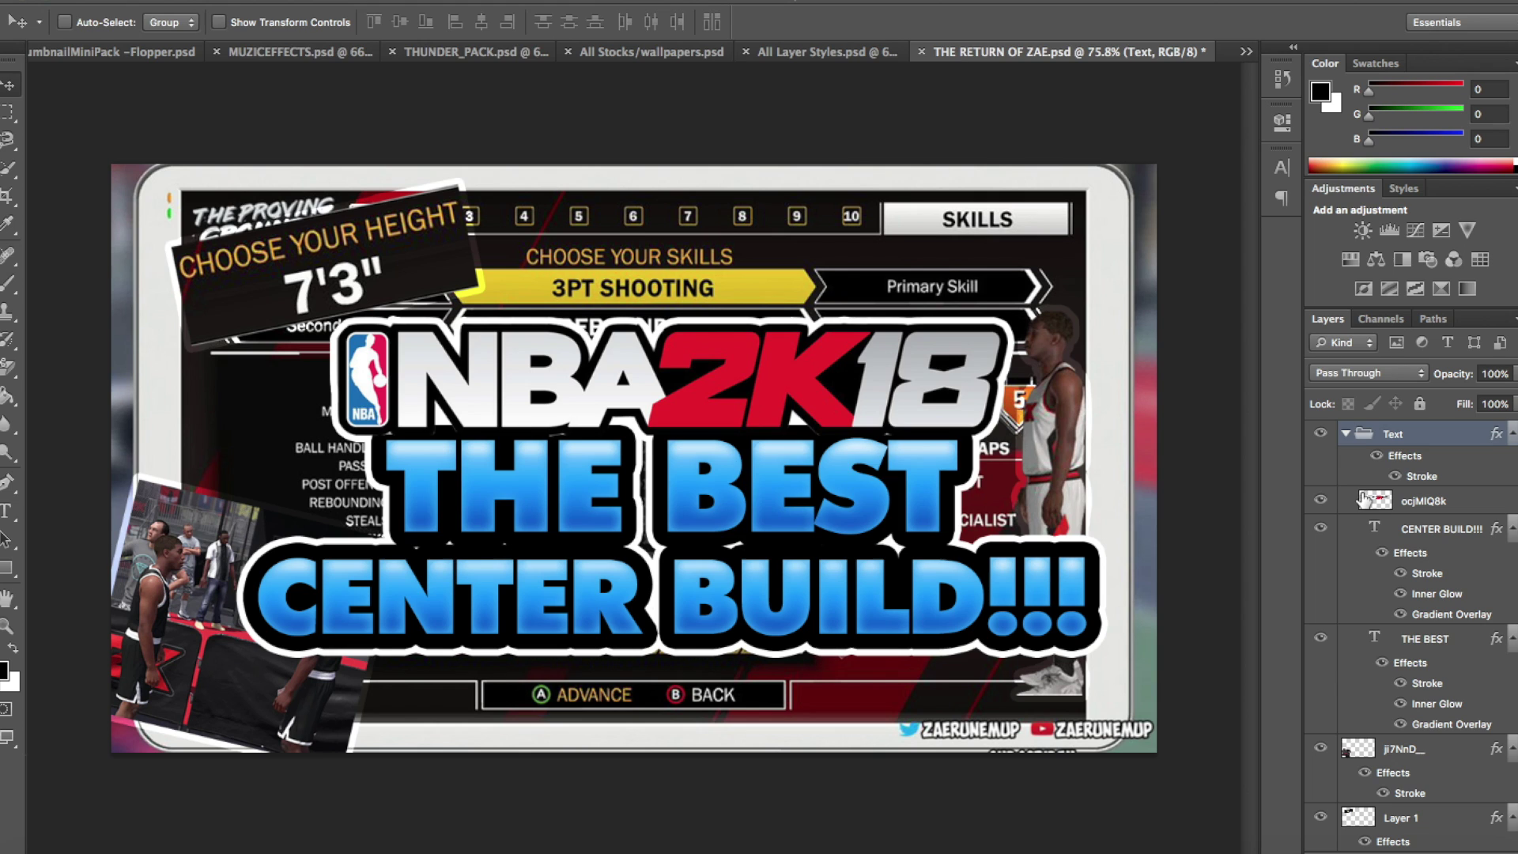
# Reduce the font size of THE BEST and reposition it between the logo and CENTER BUILD!!!
pyautogui.doubleClick(1374, 637)
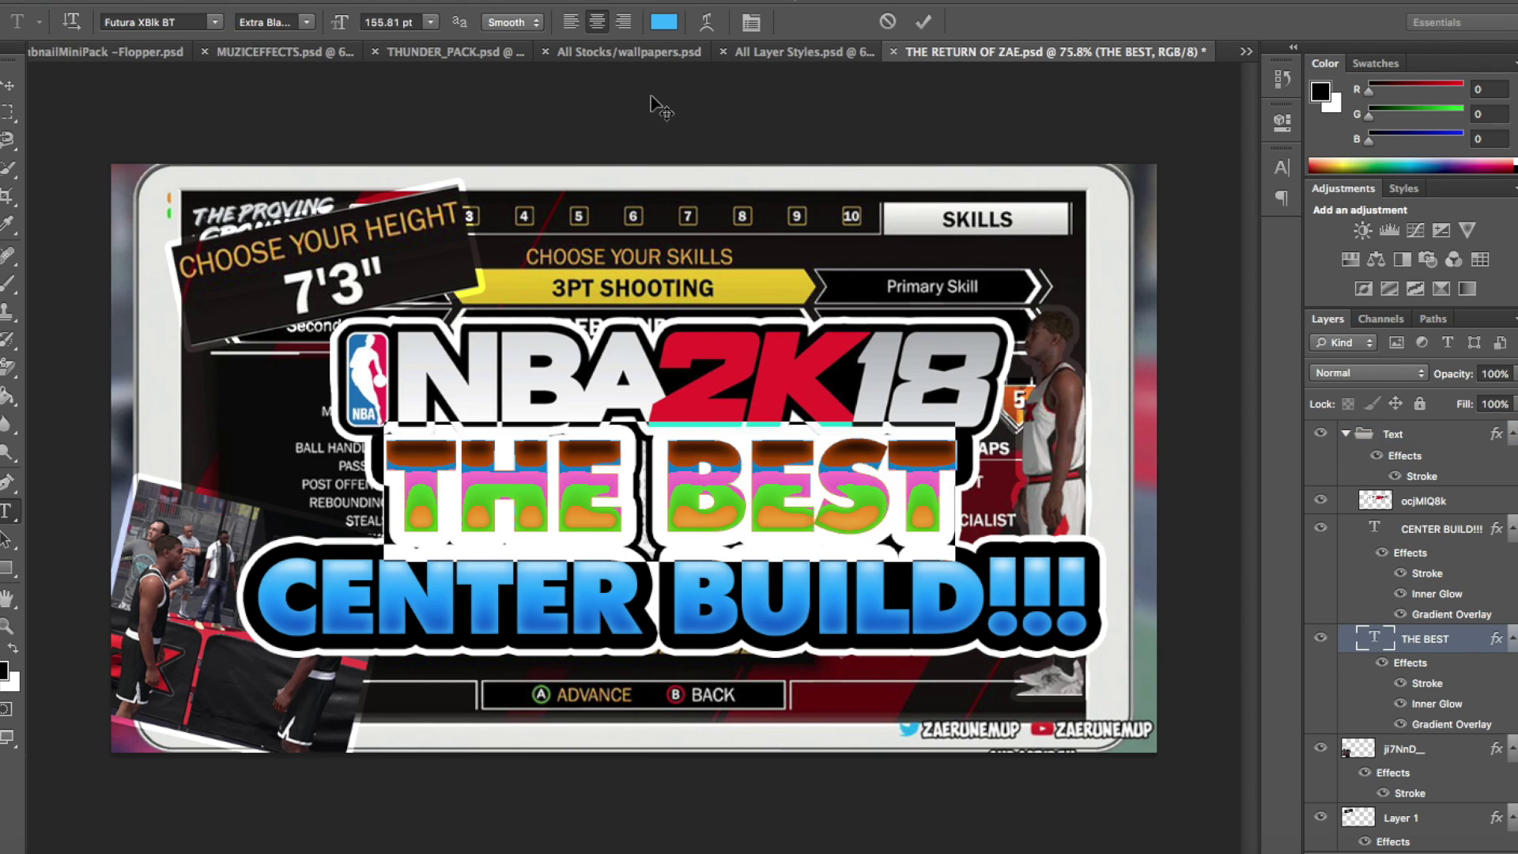
pyautogui.click(923, 23)
pyautogui.press('v')
pyautogui.moveTo(668, 494); pyautogui.dragTo(653, 495)
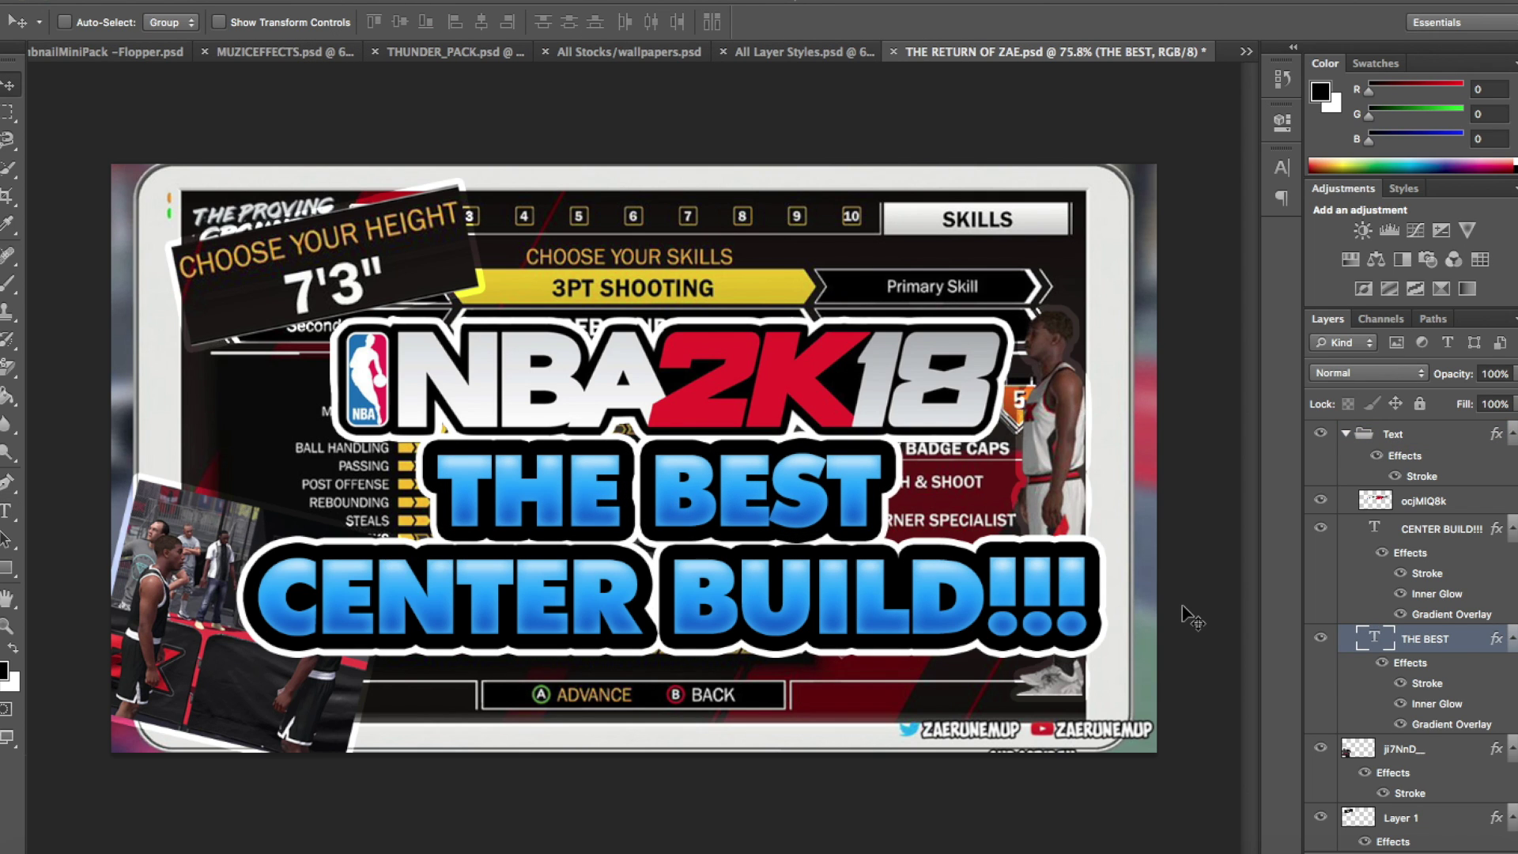
pyautogui.click(1400, 817)
pyautogui.scroll(-2, 1399, 824)
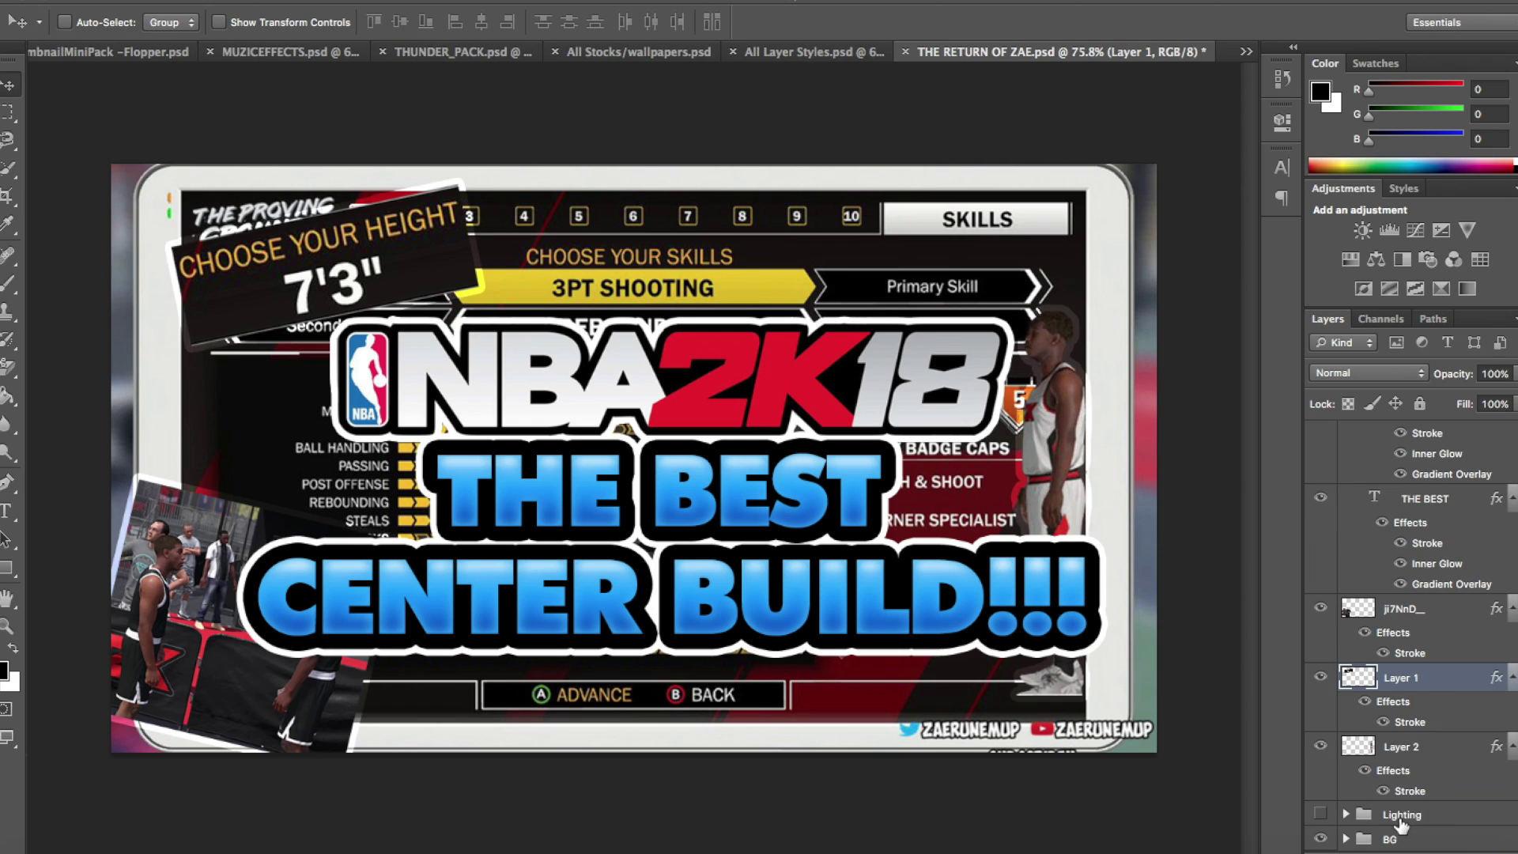
pyautogui.hotkey('ctrl', 't')
pyautogui.write('90')
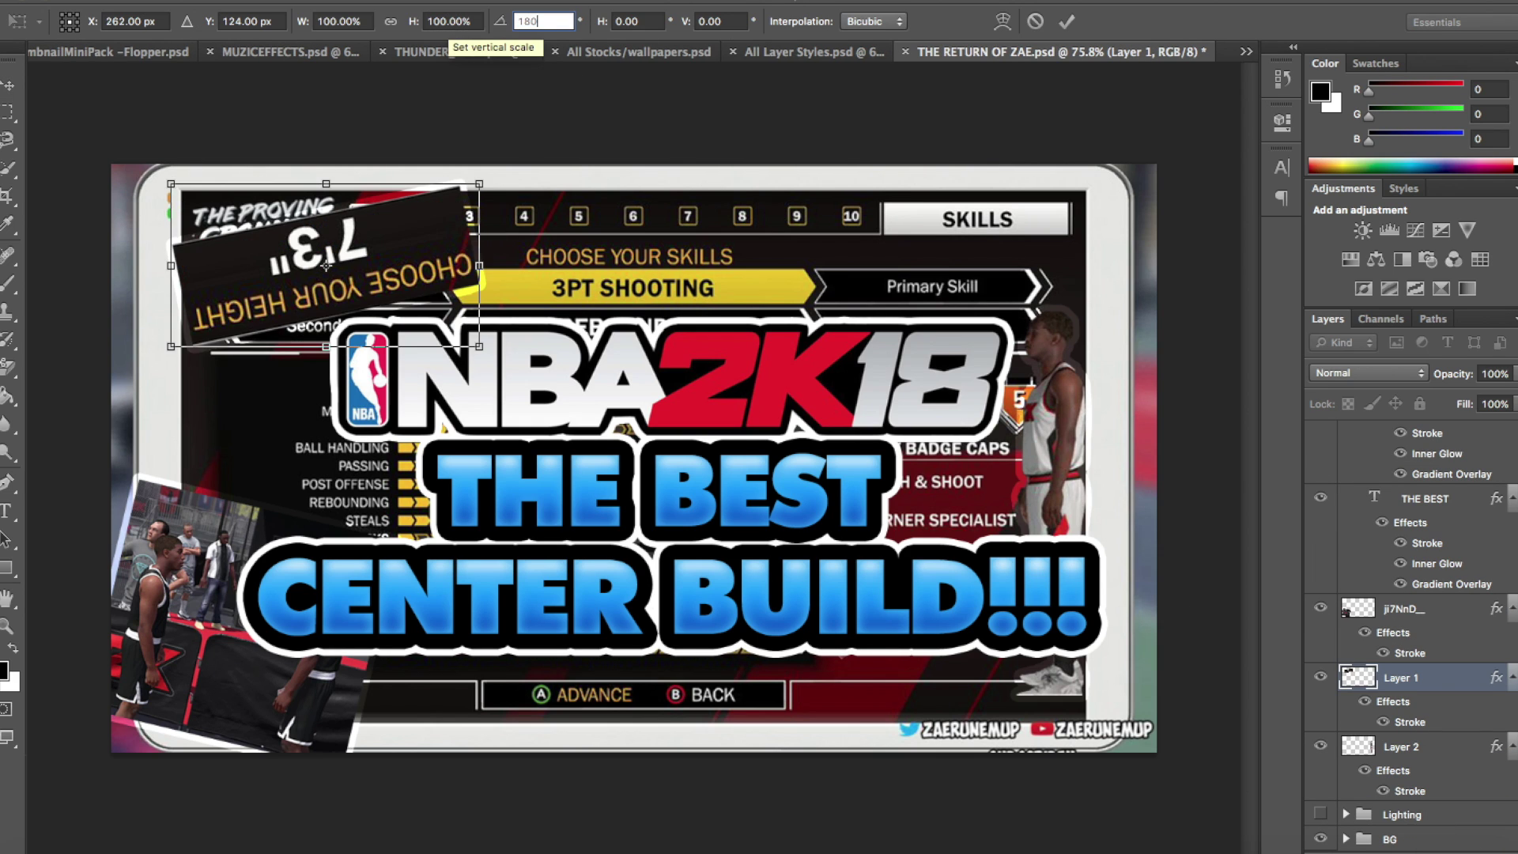
pyautogui.press('BackSpace')
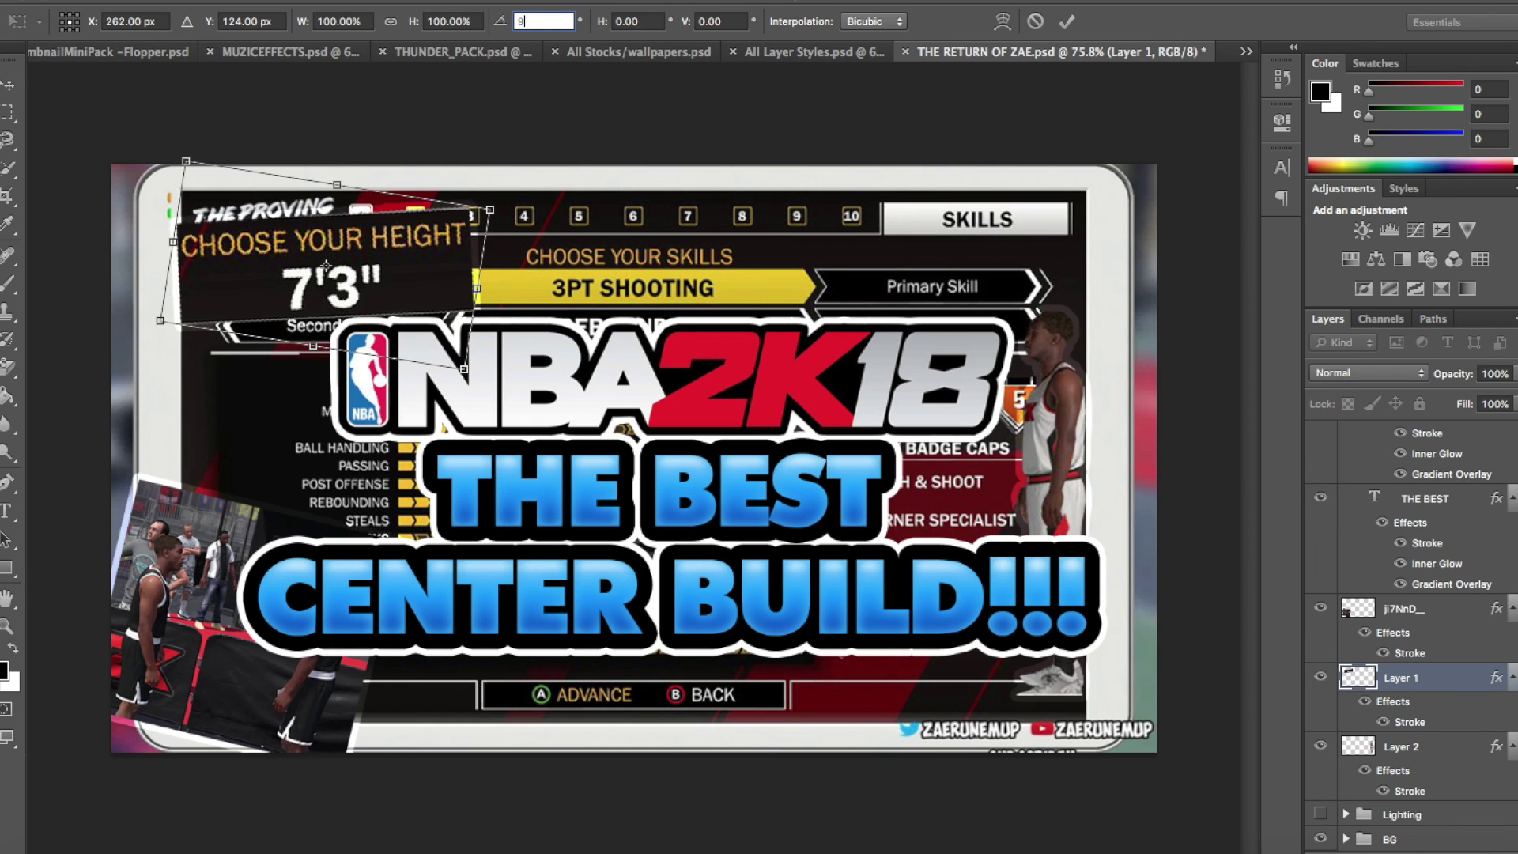
pyautogui.click(1038, 22)
# Rotate the height label 26.23 degrees so it tilts clockwise and place it in the canvas's upper-right corner.
pyautogui.hotkey('ctrl', 't')
pyautogui.moveTo(487, 162); pyautogui.dragTo(541, 273)
pyautogui.moveTo(388, 315); pyautogui.dragTo(1047, 315)
pyautogui.moveTo(901, 108); pyautogui.dragTo(877, 123)
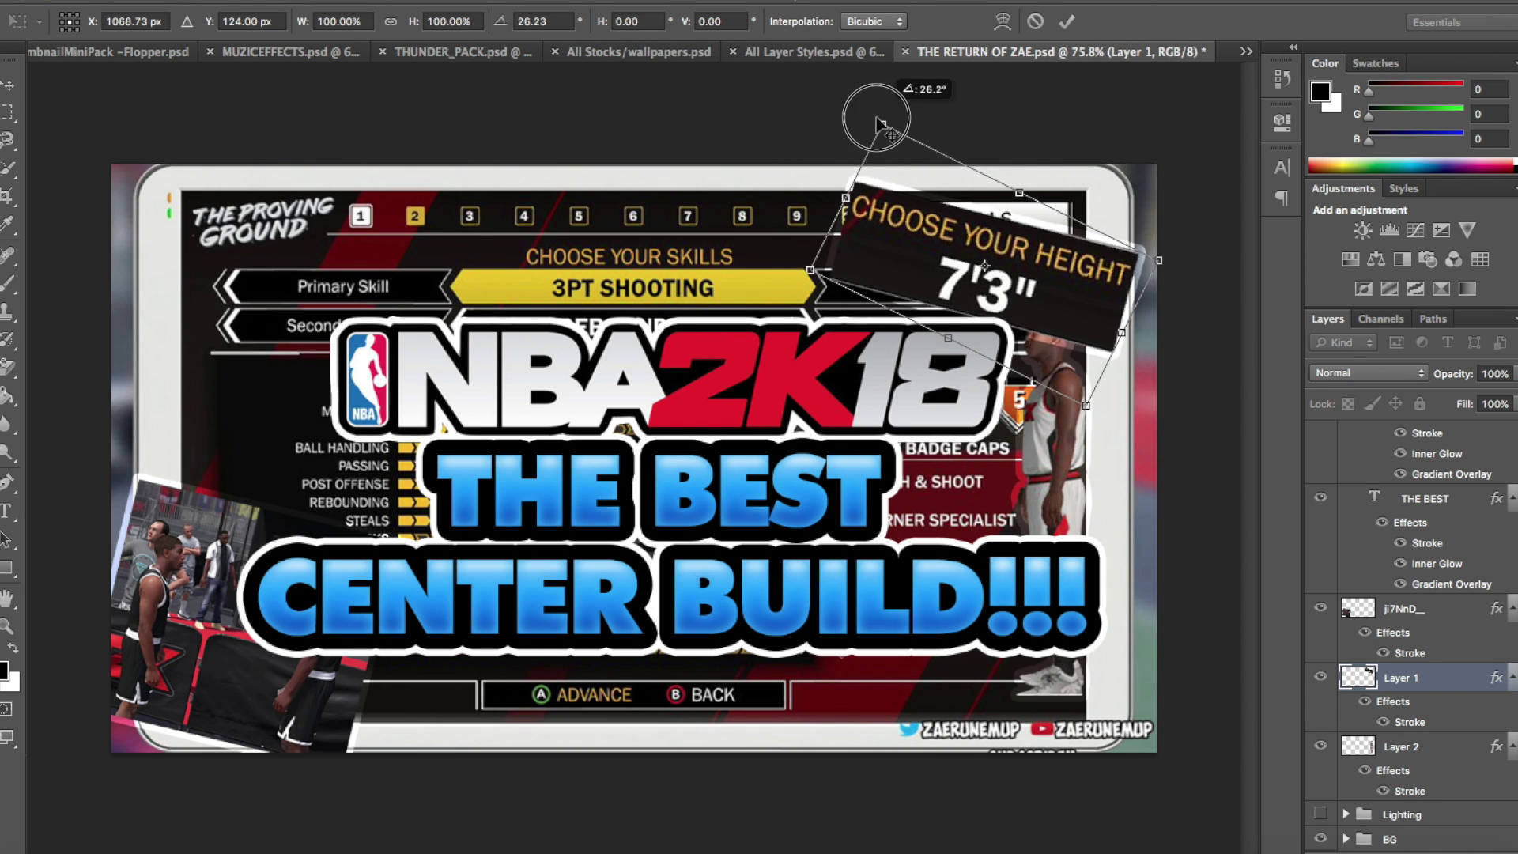
pyautogui.click(1065, 24)
# Undo the stray move of the height label, and nudge the Text group slightly downward.
pyautogui.moveTo(657, 395); pyautogui.dragTo(629, 393)
pyautogui.press('super+z')
pyautogui.scroll(5, 1412, 592)
pyautogui.click(1385, 431)
pyautogui.moveTo(755, 431)
pyautogui.mouseDown()
pyautogui.moveTo(736, 420)
pyautogui.moveTo(755, 433)
pyautogui.mouseUp()
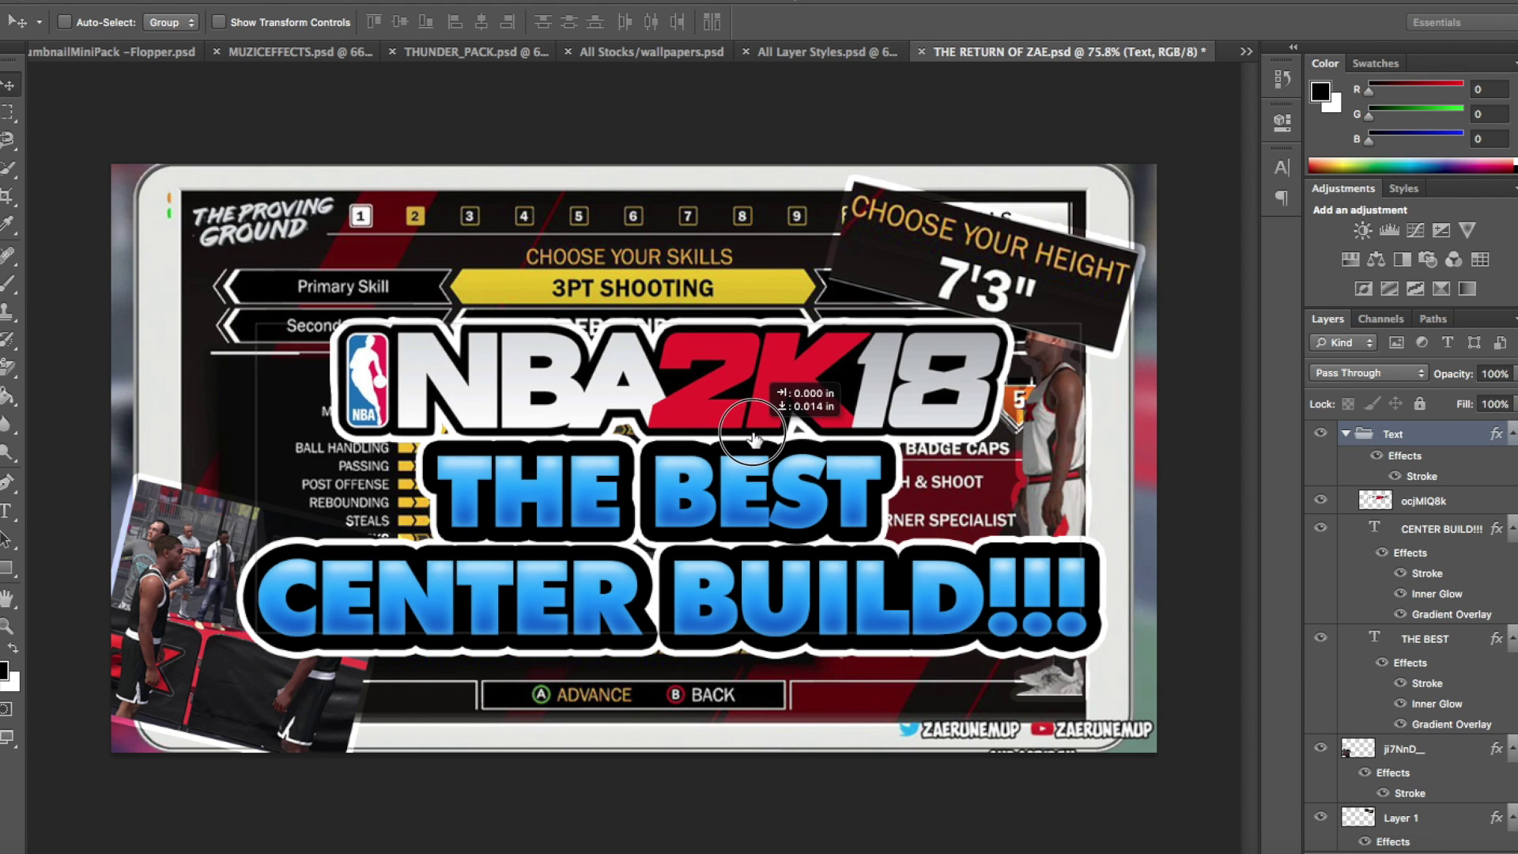
# Tilt the court image counter-clockwise and move it to the canvas's upper-left corner.
pyautogui.click(1404, 754)
pyautogui.press('super+t')
pyautogui.moveTo(387, 443); pyautogui.dragTo(271, 392)
pyautogui.moveTo(262, 478); pyautogui.dragTo(280, 165)
pyautogui.click(1067, 24)
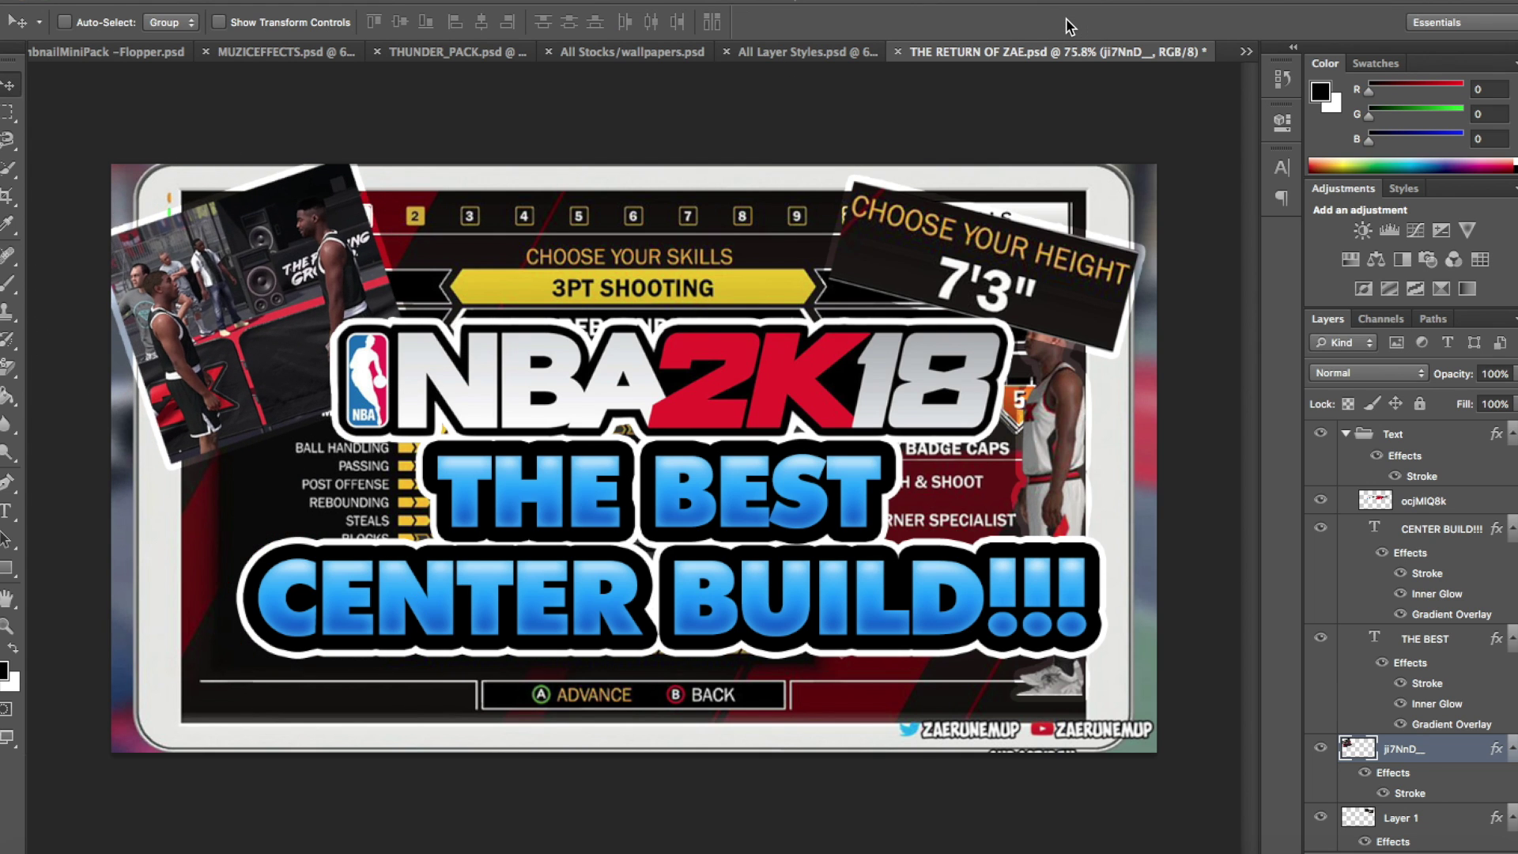
# Copy the blue energy ring from THUNDER_PACK.psd into the thumbnail, and shrink and tilt it around the height label.
pyautogui.click(482, 53)
pyautogui.moveTo(661, 462); pyautogui.dragTo(729, 420)
pyautogui.press('super+t')
pyautogui.moveTo(1075, 210); pyautogui.dragTo(725, 432)
pyautogui.moveTo(652, 480); pyautogui.dragTo(1128, 245)
pyautogui.moveTo(771, 162); pyautogui.dragTo(730, 136)
pyautogui.moveTo(1007, 234); pyautogui.dragTo(1005, 233)
pyautogui.press('Return')
# Move the height label slightly up and left, and place the Energy 01_00008 layer directly beneath Layer 1.
pyautogui.keyDown('ctrl'); pyautogui.click(988, 296); pyautogui.keyUp('ctrl')
pyautogui.moveTo(988, 297); pyautogui.dragTo(966, 281)
pyautogui.moveTo(1396, 797); pyautogui.dragTo(1398, 689)
pyautogui.scroll(-3, 1405, 702)
pyautogui.click(1320, 617)
pyautogui.click(1320, 617)
pyautogui.moveTo(1422, 621); pyautogui.dragTo(1423, 680)
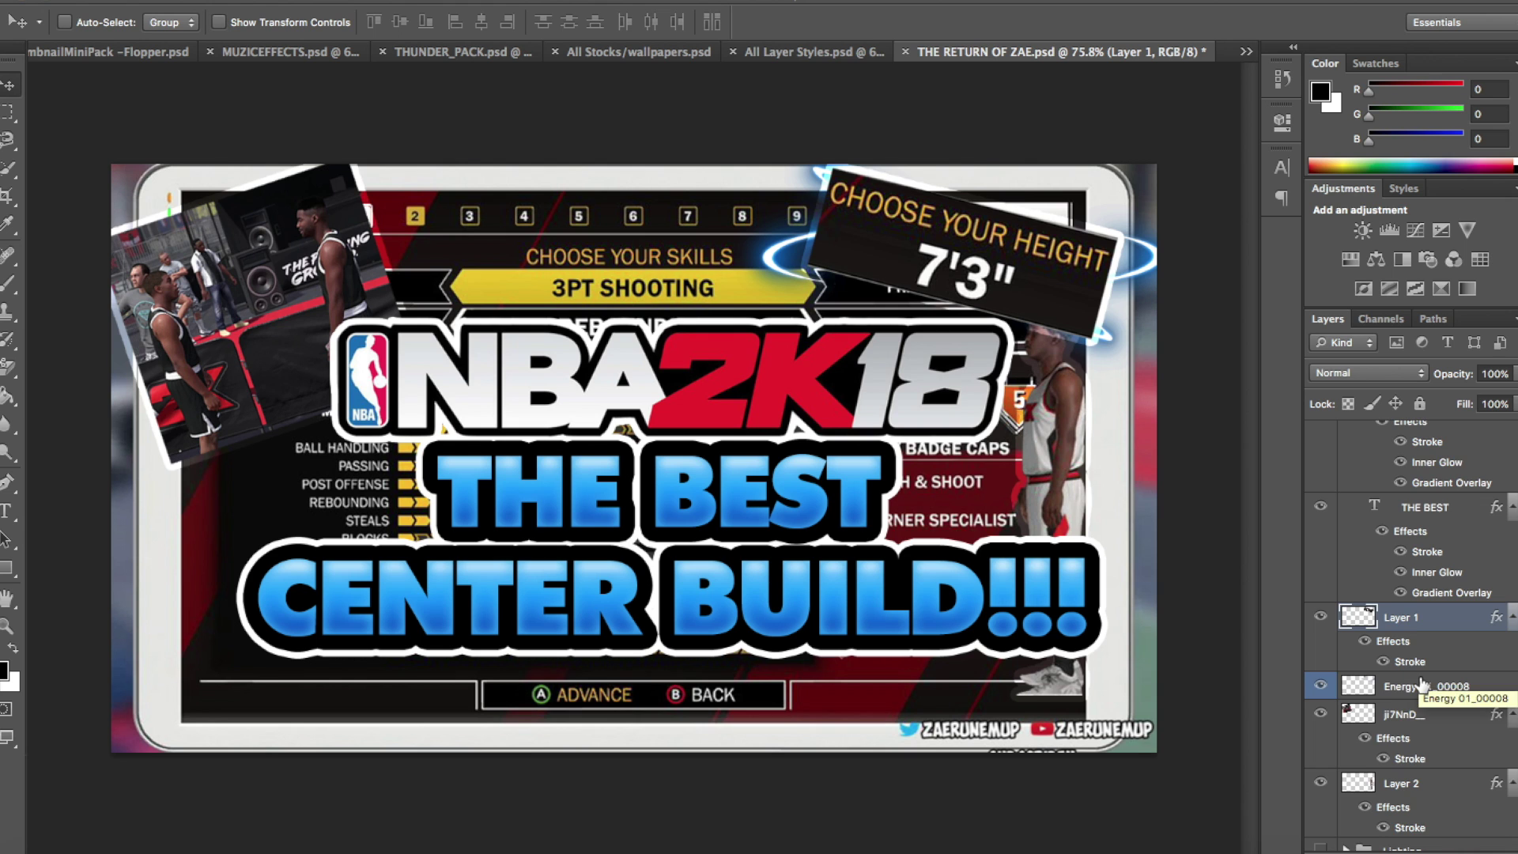
# Collapse the Text group, and copy the golden light effect from MUZICEFFECTS.psd into the thumbnail.
pyautogui.scroll(5, 1423, 685)
pyautogui.click(1346, 434)
pyautogui.click(1320, 434)
pyautogui.click(1321, 434)
pyautogui.click(1437, 794)
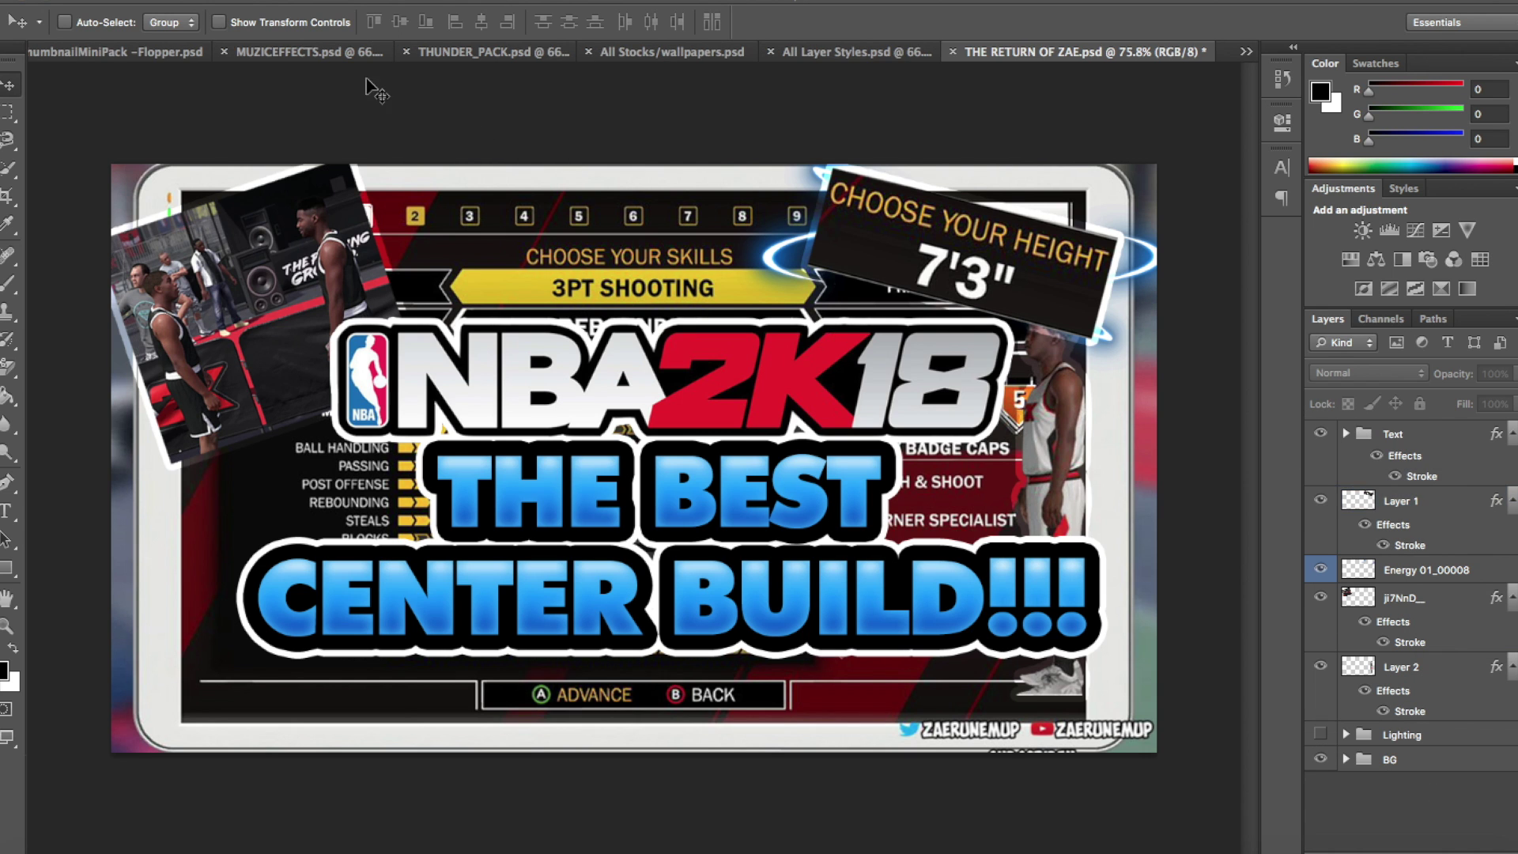
pyautogui.click(308, 51)
pyautogui.moveTo(840, 424); pyautogui.dragTo(608, 494)
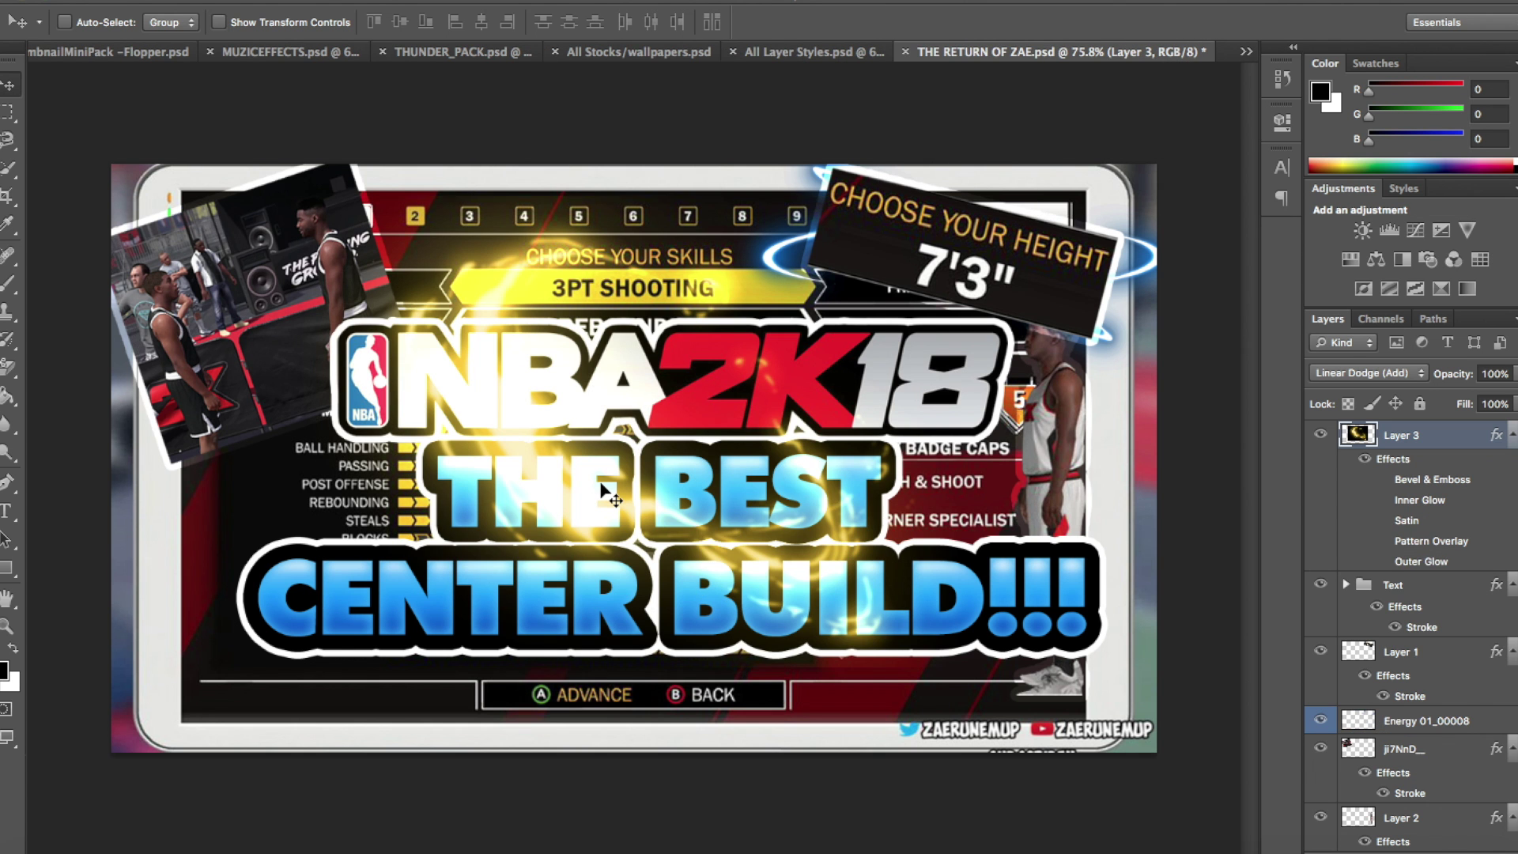
pyautogui.hotkey('ctrl', 't')
pyautogui.click(660, 17)
pyautogui.write('180')
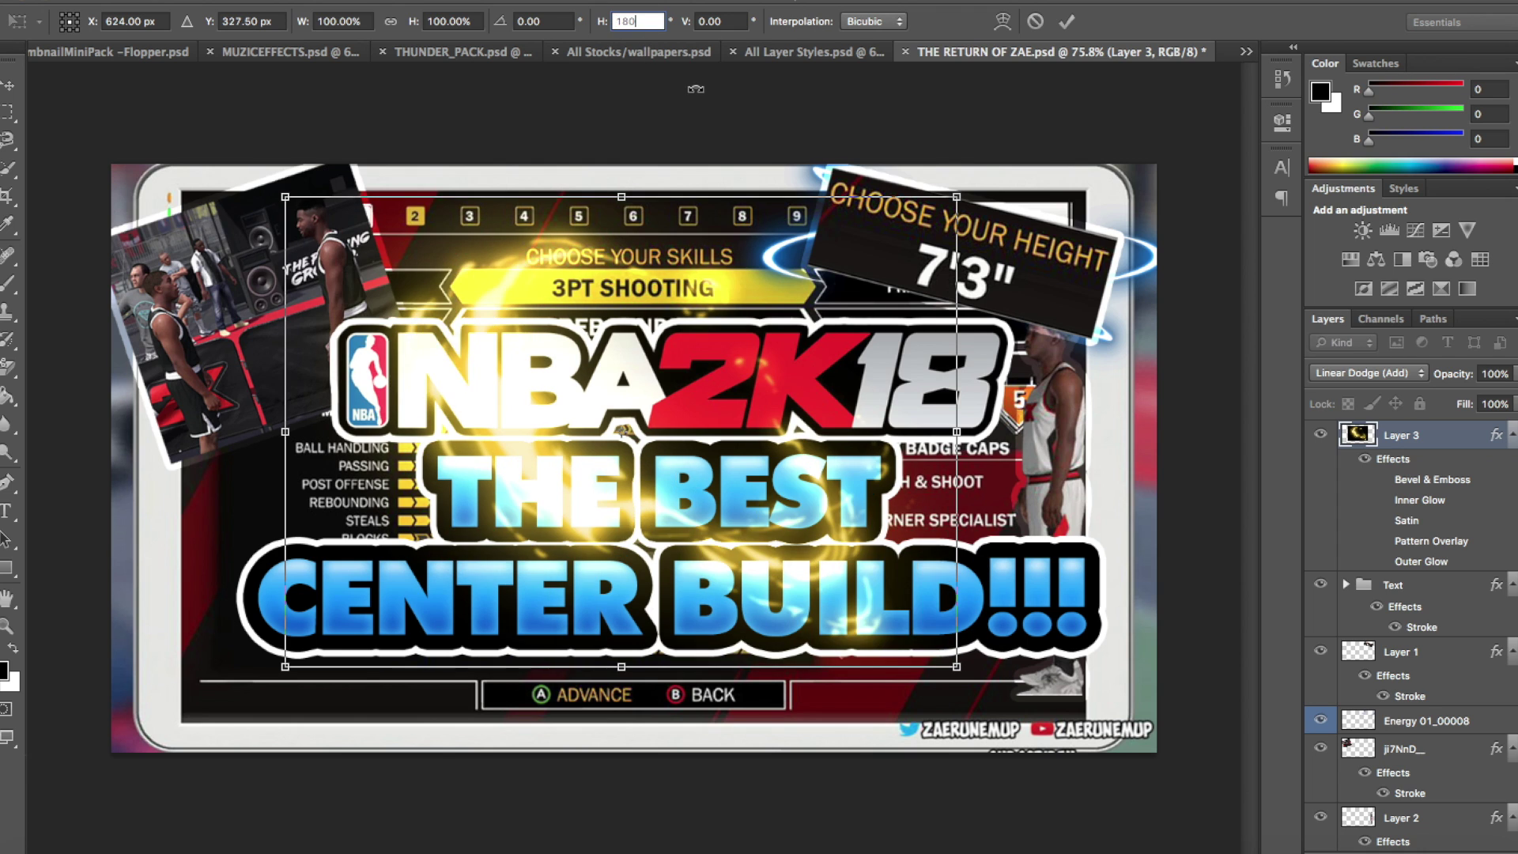
pyautogui.press('BackSpace')
pyautogui.press('BackSpace')
pyautogui.press('BackSpace')
pyautogui.write('90')
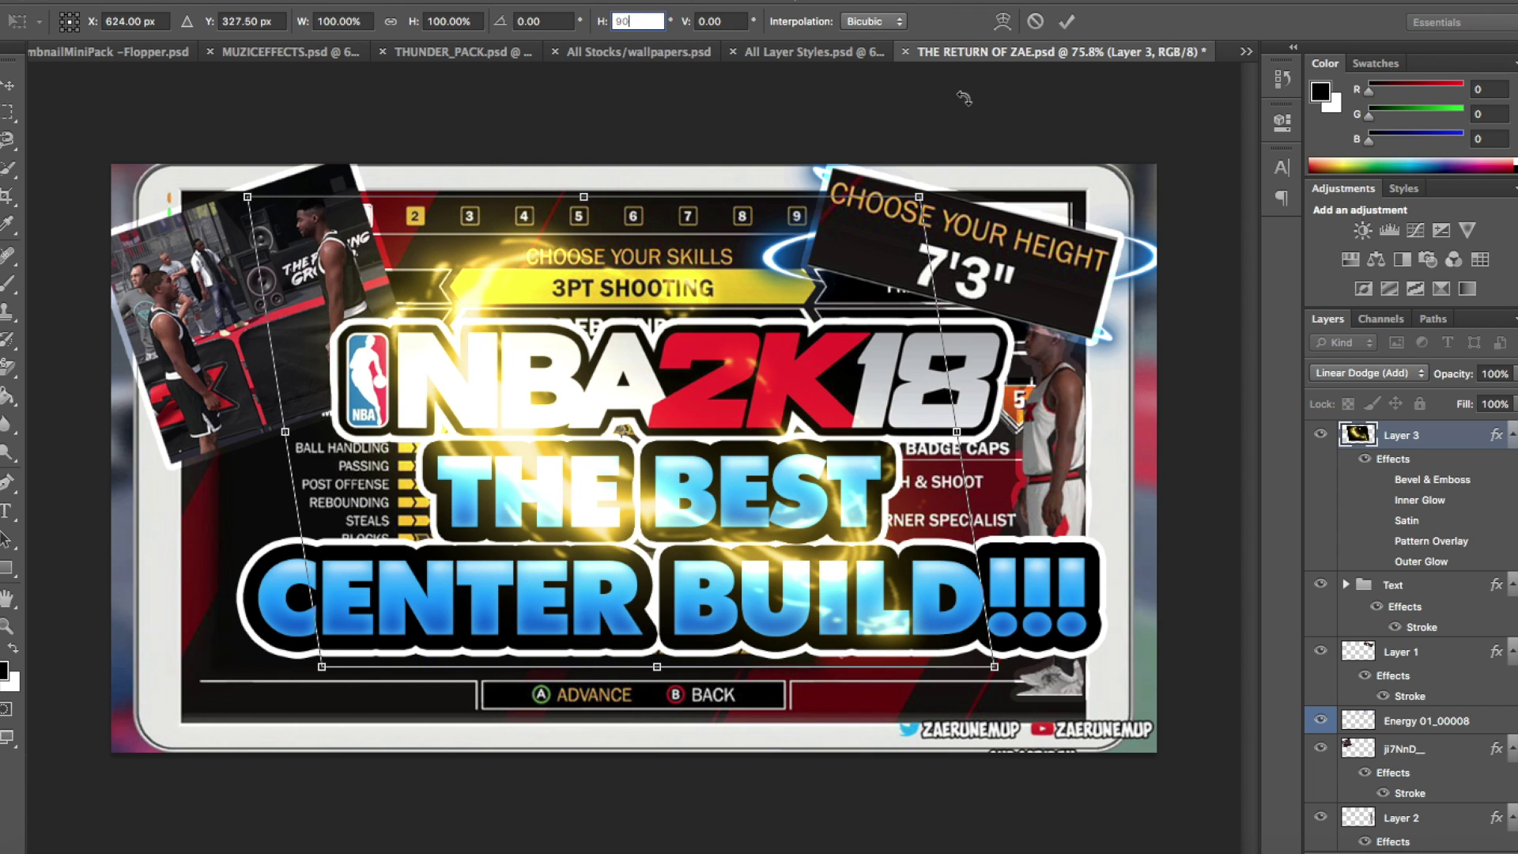
pyautogui.click(1036, 22)
# Transform the golden light effect to 73.20% width, 117.34% height and -94.01 degrees around the court image, and move its layer below ji7NnD__.
pyautogui.hotkey('ctrl', 't')
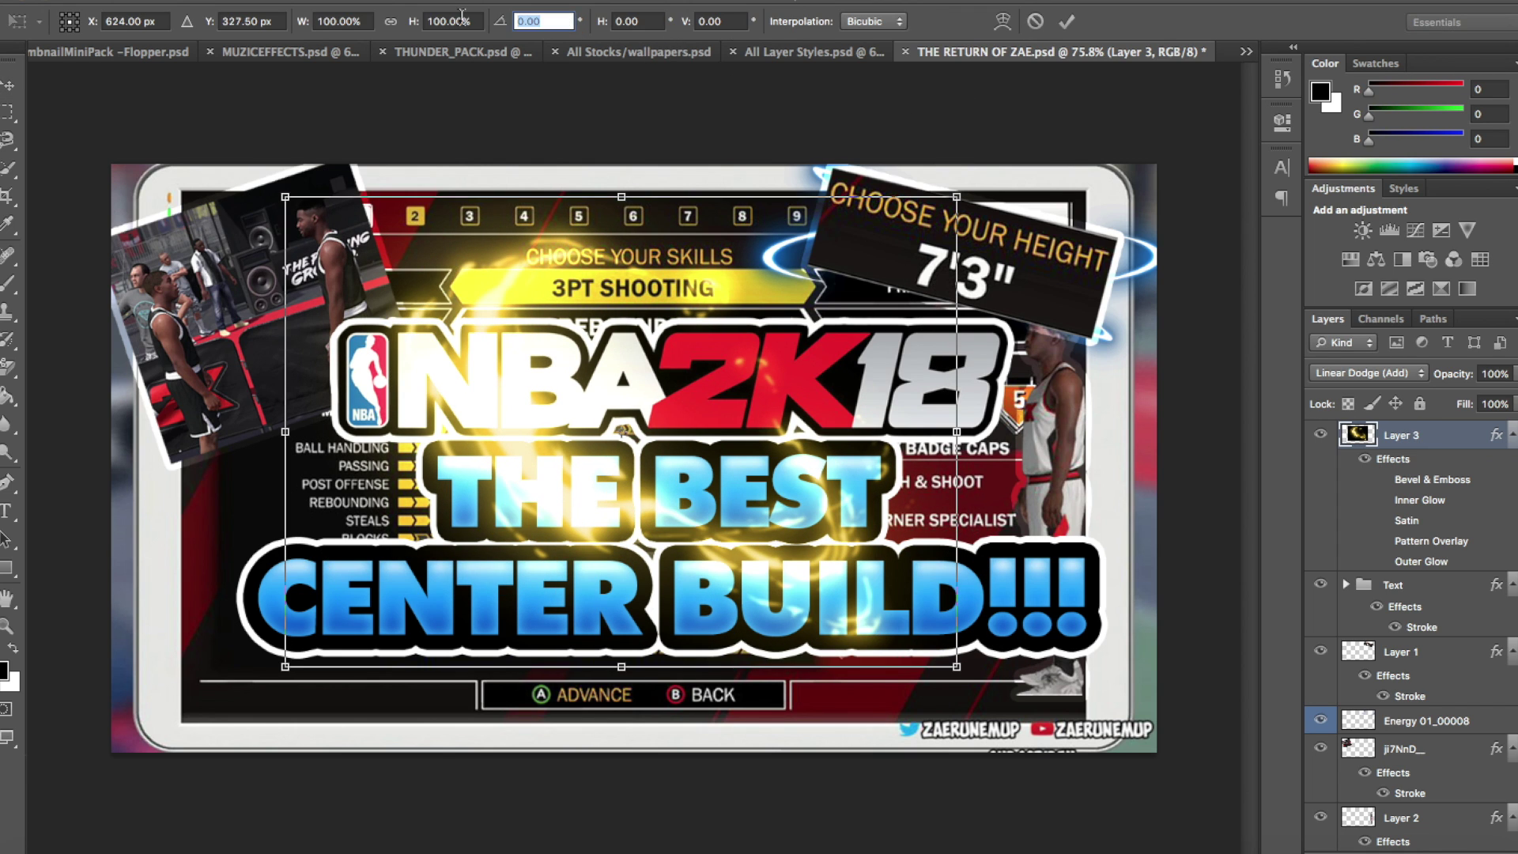
pyautogui.moveTo(680, 79); pyautogui.dragTo(354, 347)
pyautogui.moveTo(407, 558); pyautogui.dragTo(502, 49)
pyautogui.moveTo(485, 467); pyautogui.dragTo(588, 544)
pyautogui.moveTo(67, 147); pyautogui.dragTo(10, 87)
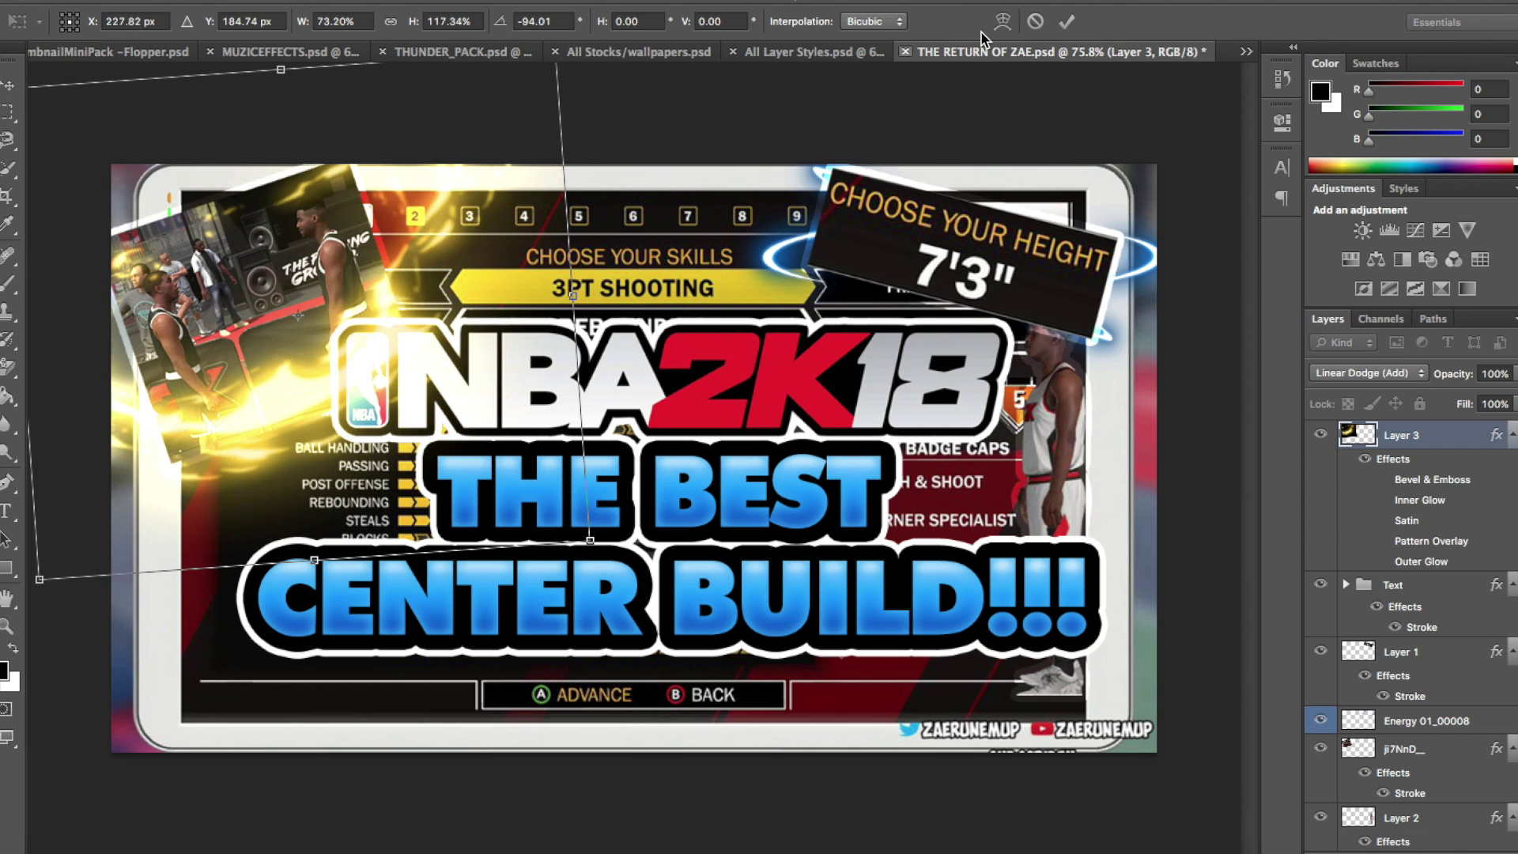
pyautogui.click(1066, 24)
pyautogui.moveTo(1415, 449); pyautogui.dragTo(1393, 766)
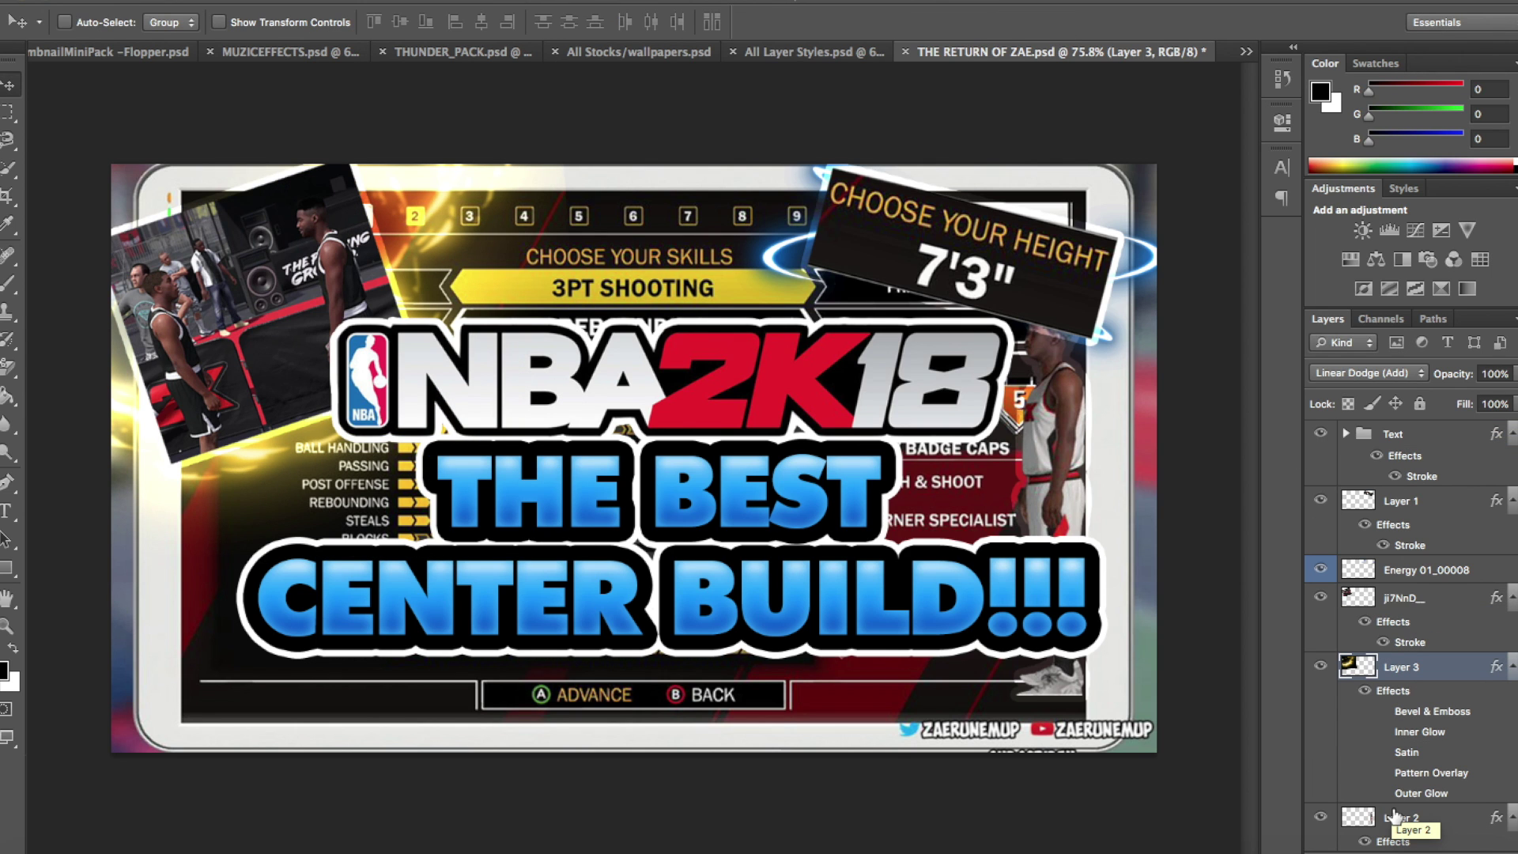